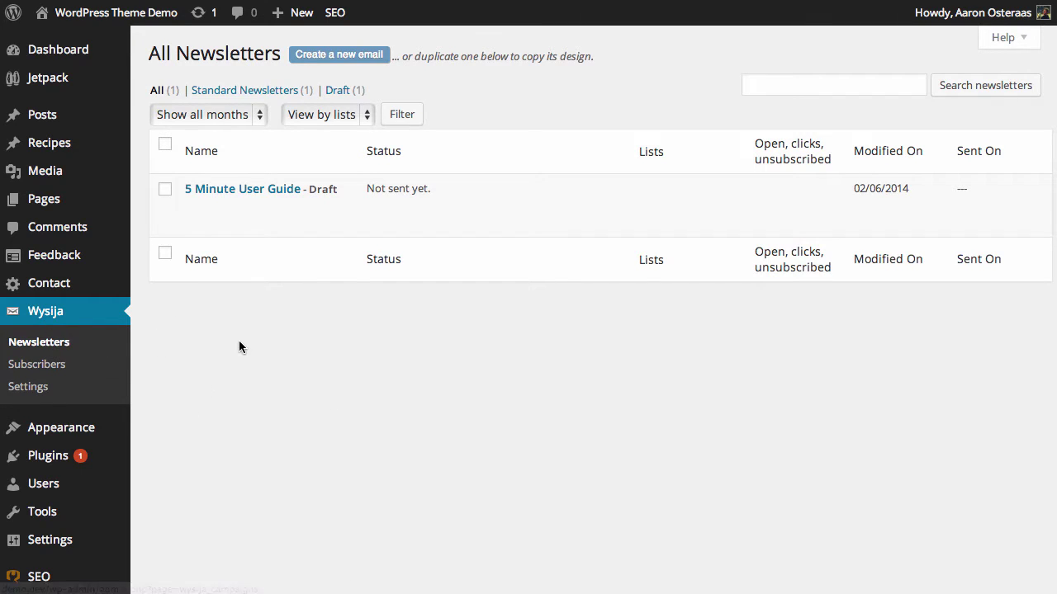
Start creating a new newsletter email
mouse_move(416, 226)
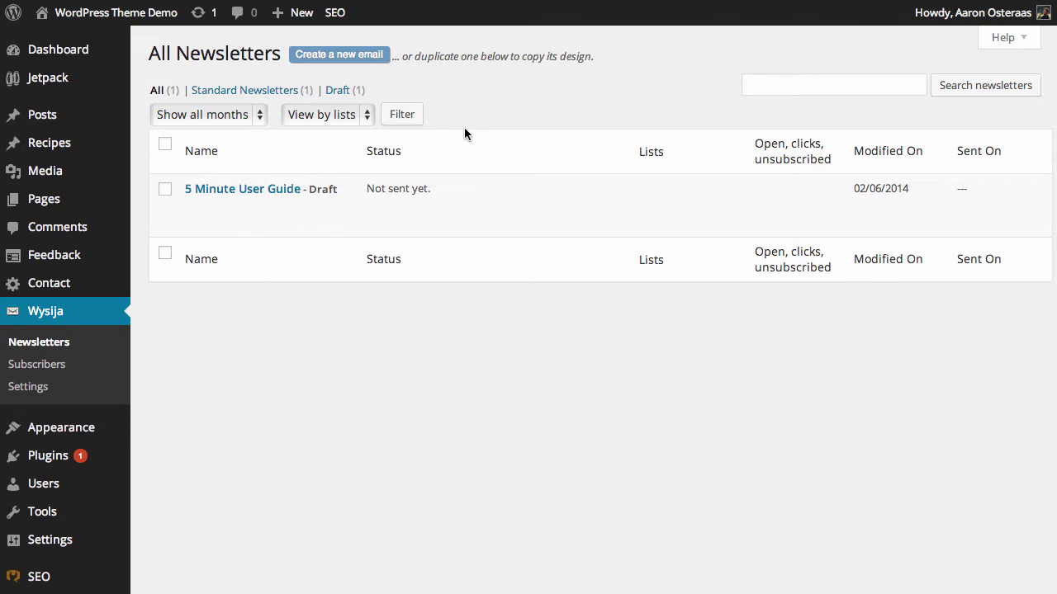
left_click(347, 57)
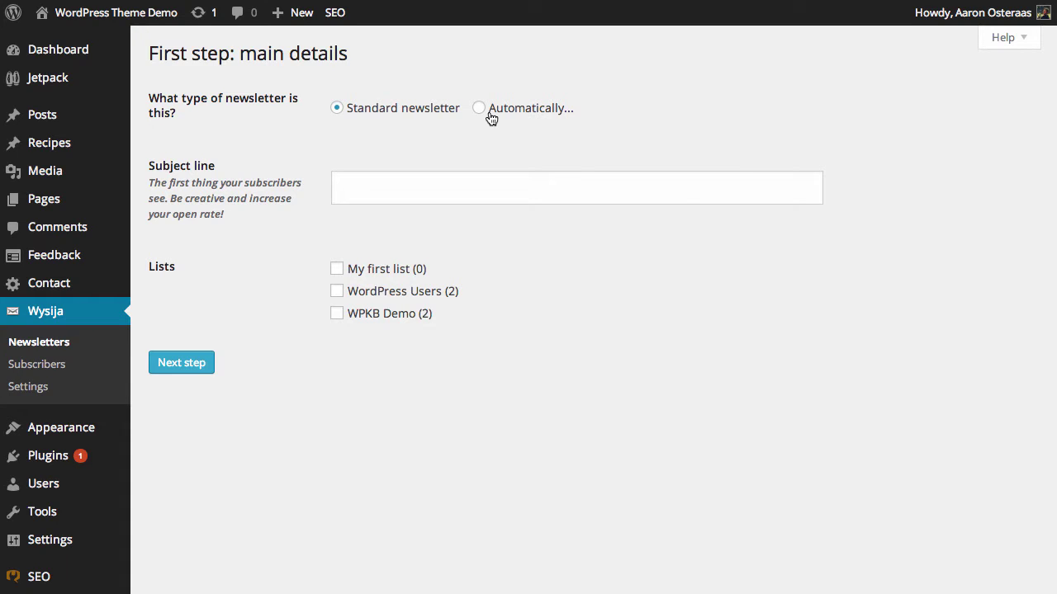
Examine the trigger, frequency, send-time and subject shortcode options of the automatic newsletter type, and return to Standard newsletter
left_click(491, 118)
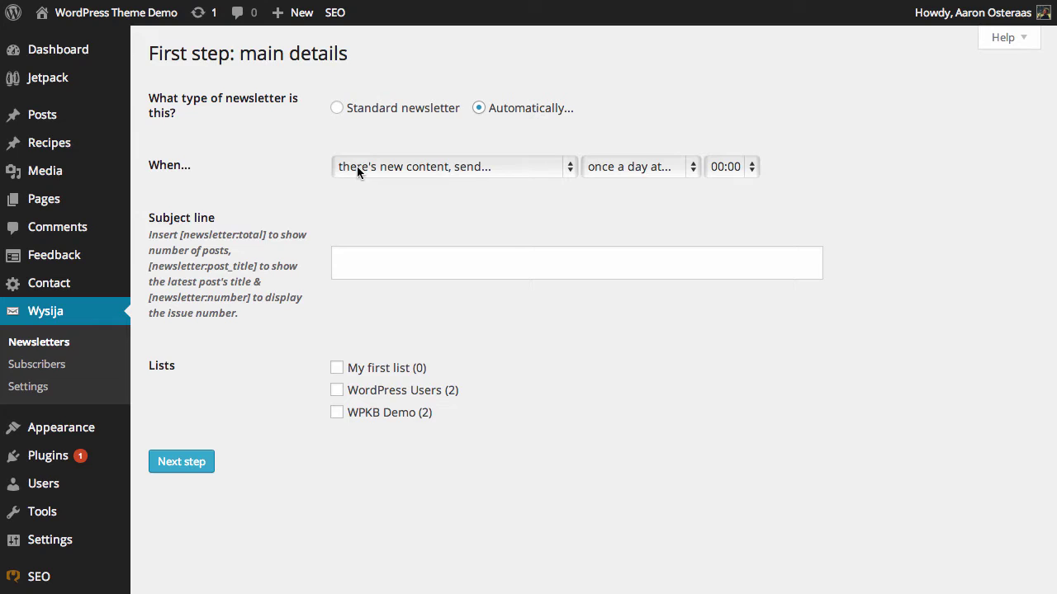
left_click(452, 167)
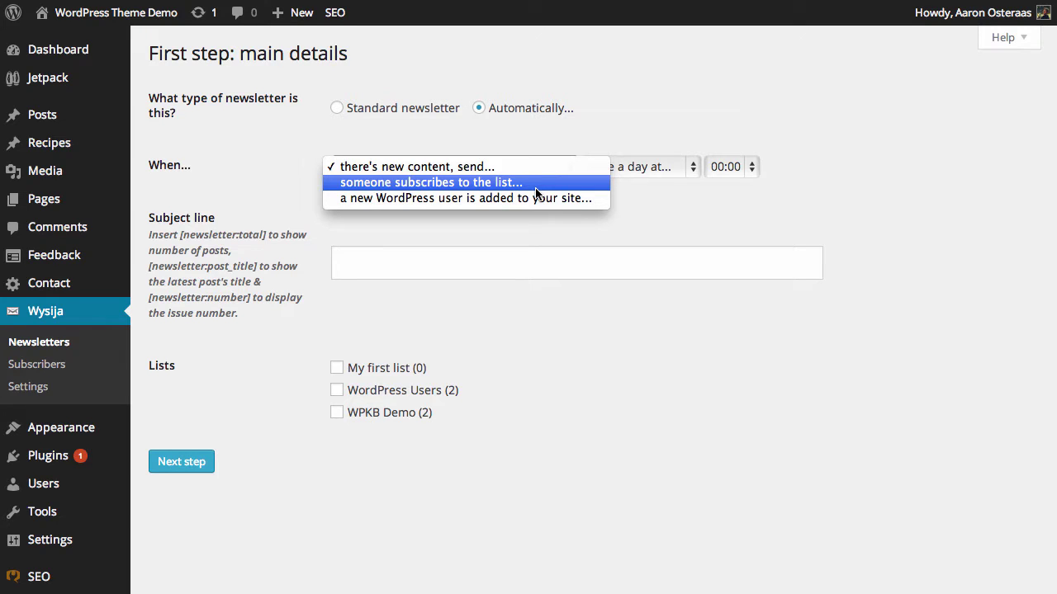
left_click(654, 135)
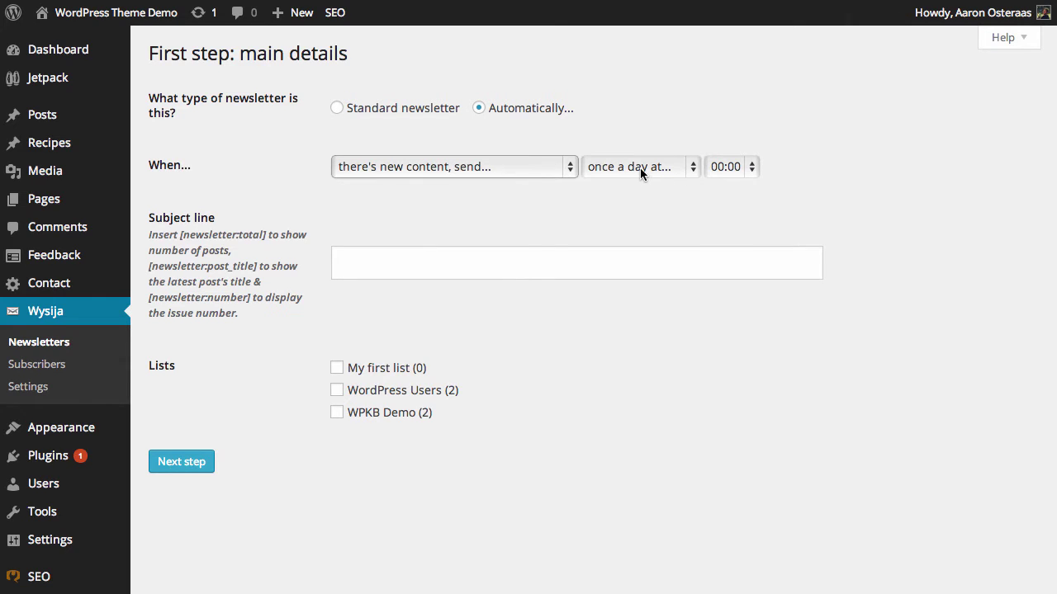
left_click(639, 167)
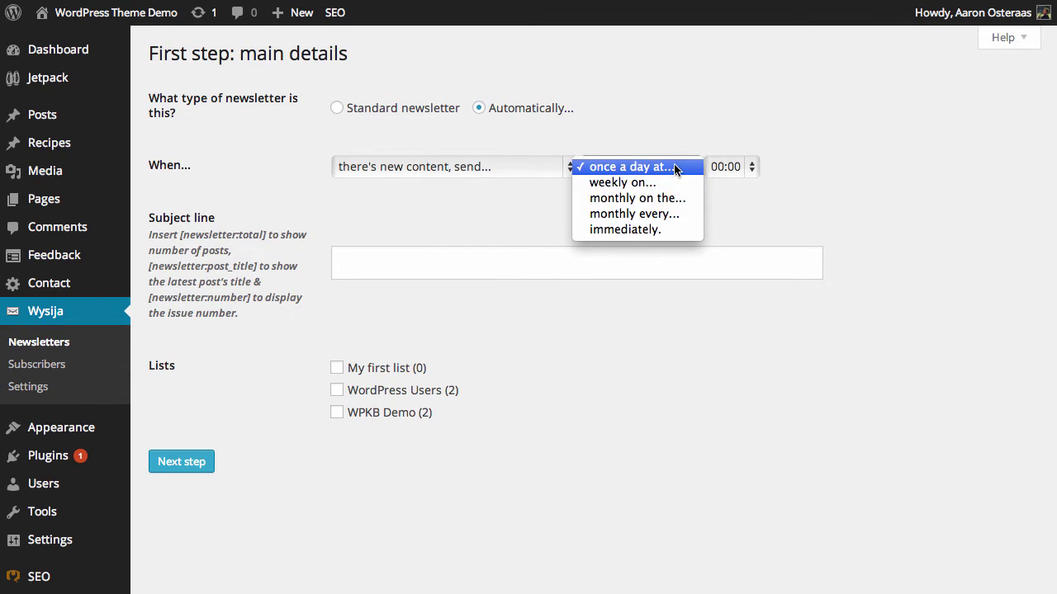
left_click(765, 126)
left_click(746, 167)
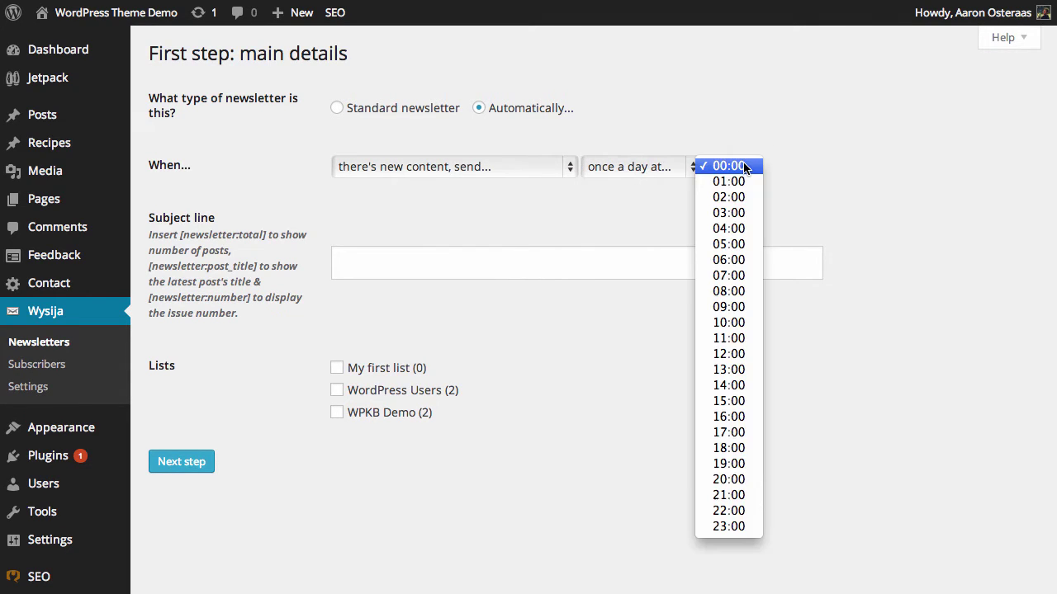
left_click(791, 169)
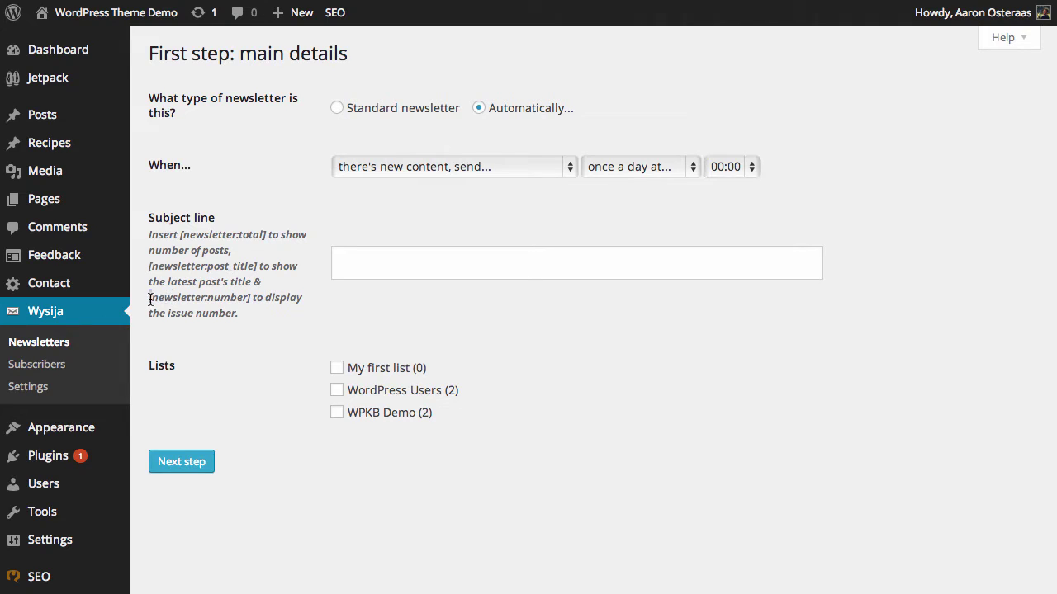
left_click_drag(149, 299, 246, 297)
left_click(238, 335)
left_click(339, 116)
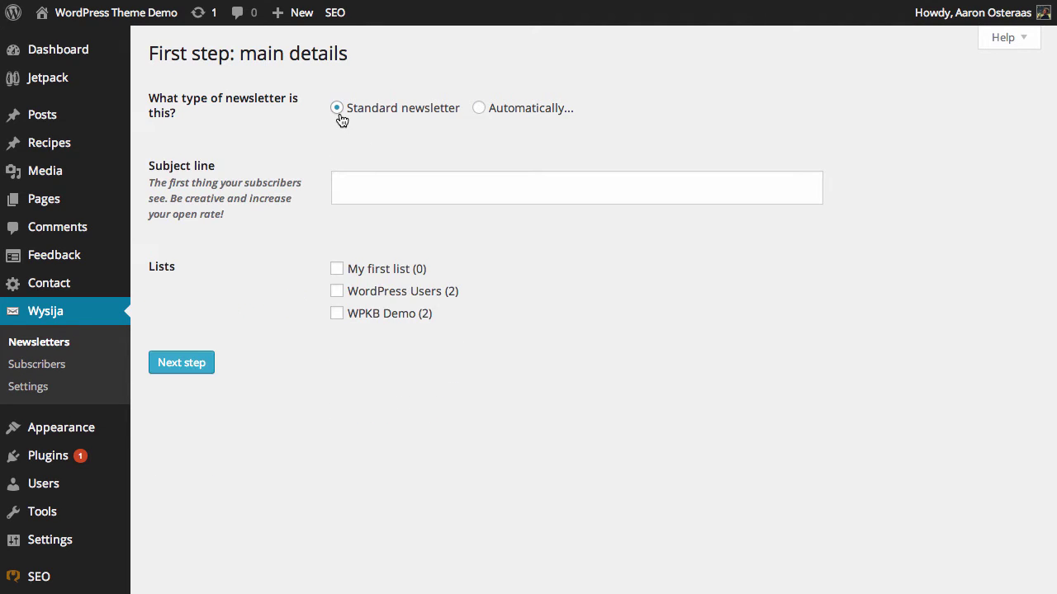
Set the subject line to "WPKB Demo", choose the WordPress Users list and continue to the newsletter design
left_click(363, 188)
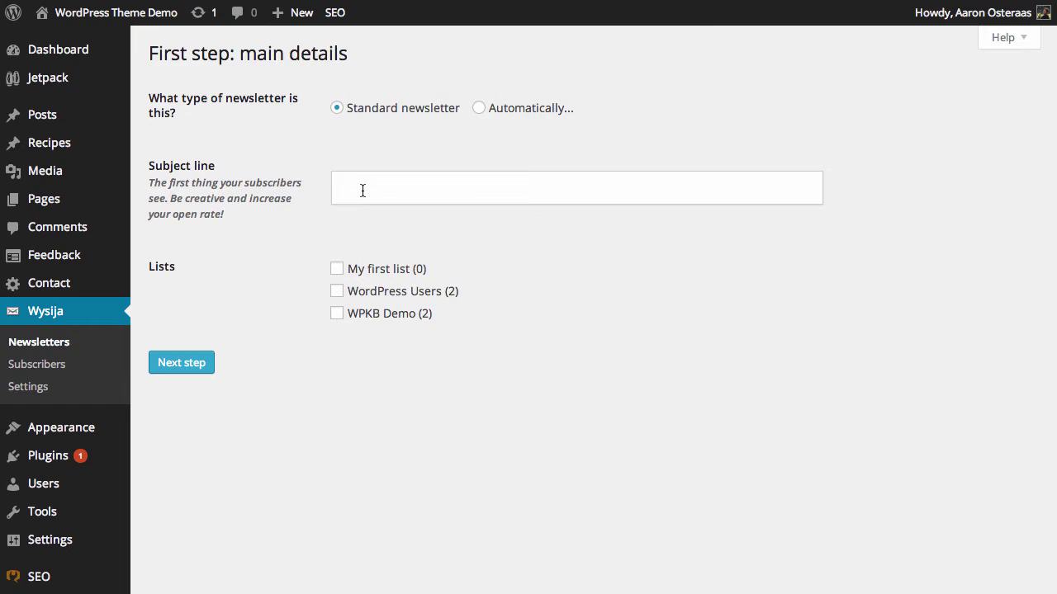
type("WPKB Demo")
left_click(337, 292)
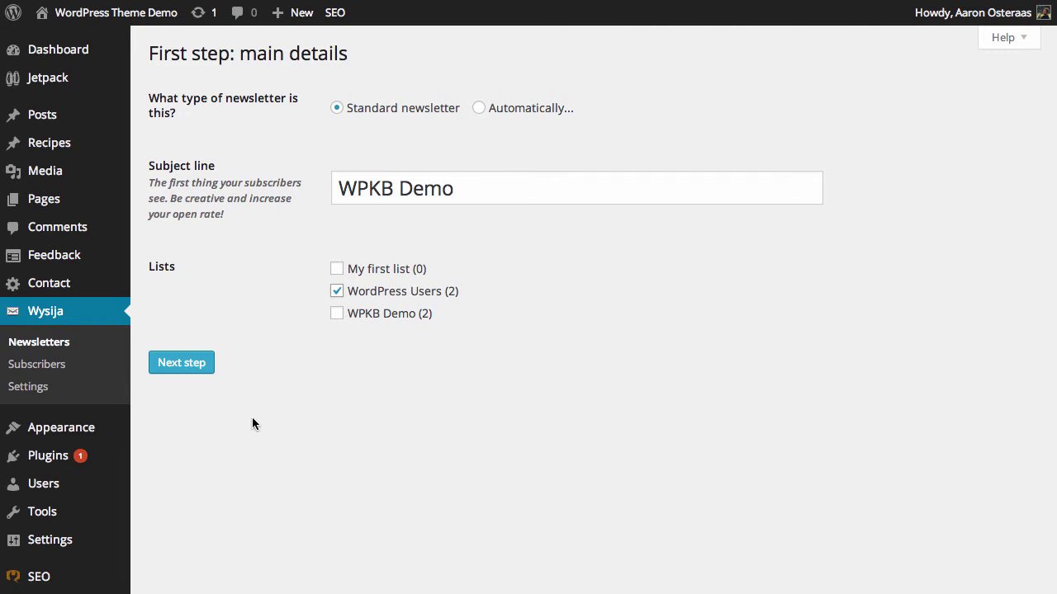
left_click(184, 366)
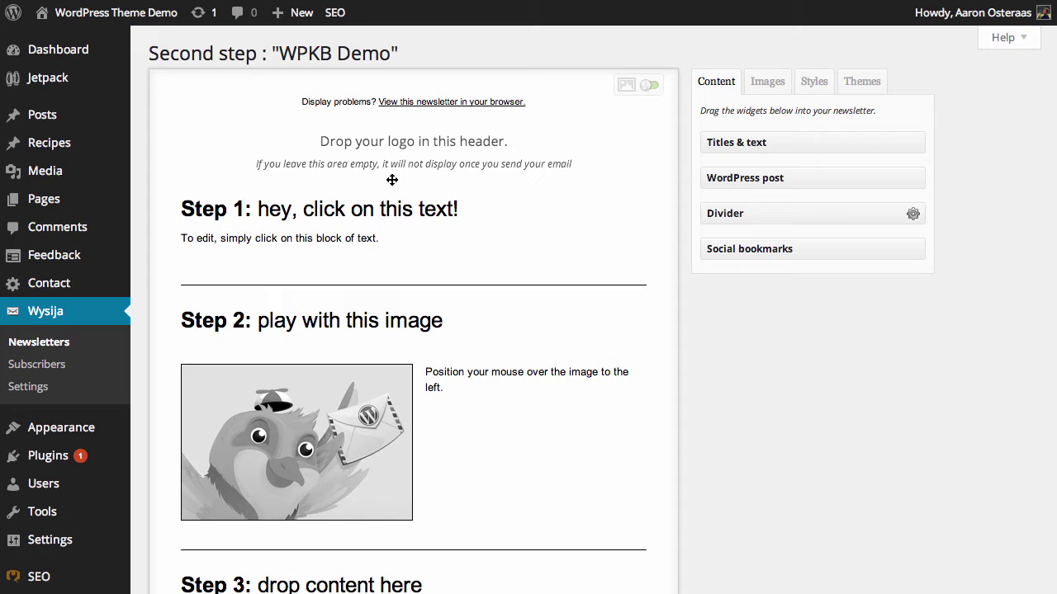
Move the Step 1 text block below the Step 2 heading and place the bird image to the right of that heading
mouse_move(404, 198)
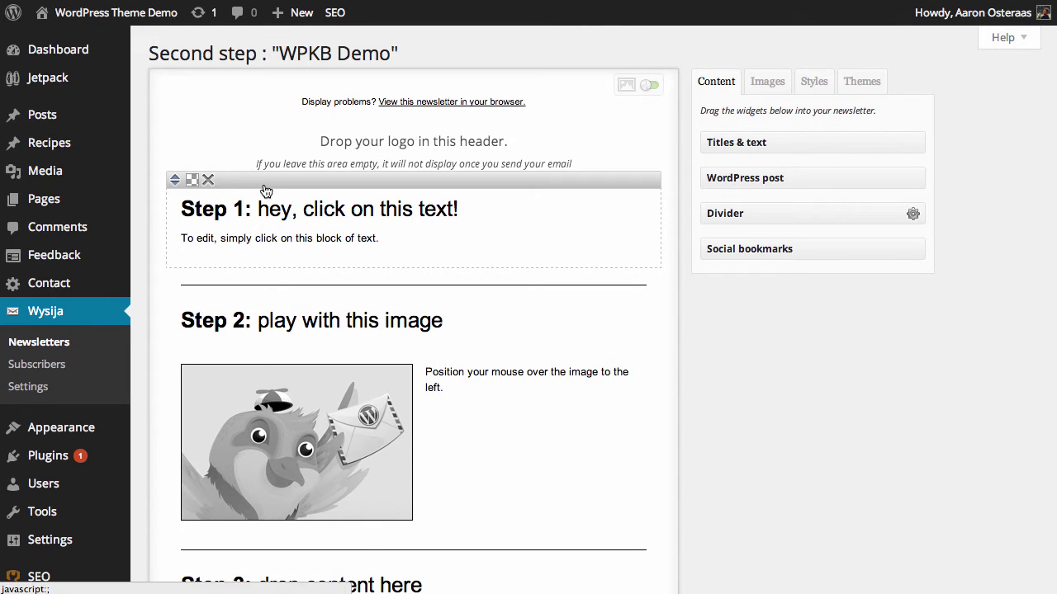
left_click_drag(266, 182, 252, 272)
mouse_move(409, 450)
left_click_drag(305, 424, 566, 246)
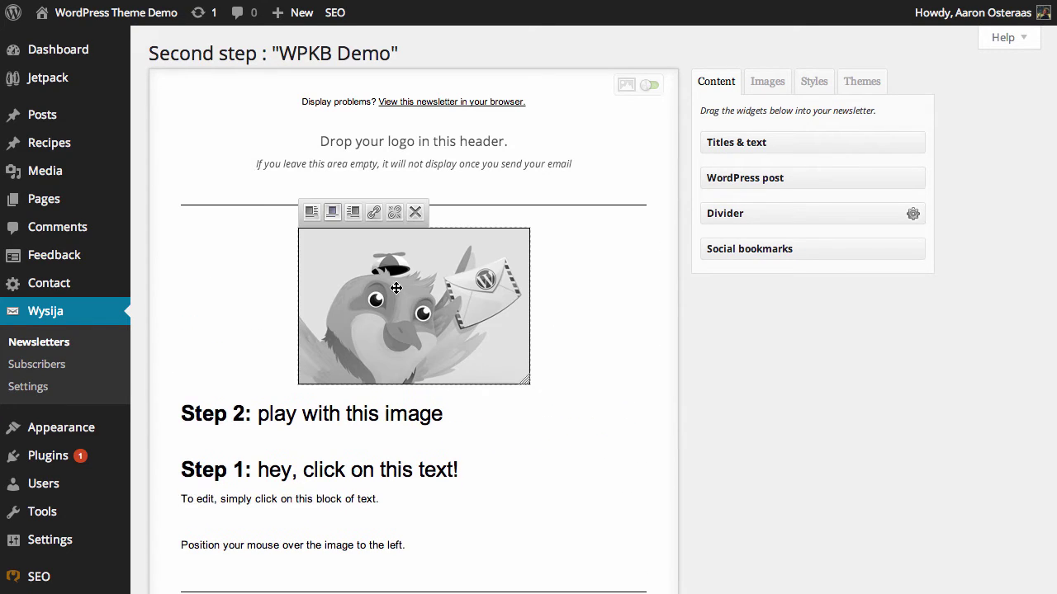
left_click_drag(314, 212, 587, 452)
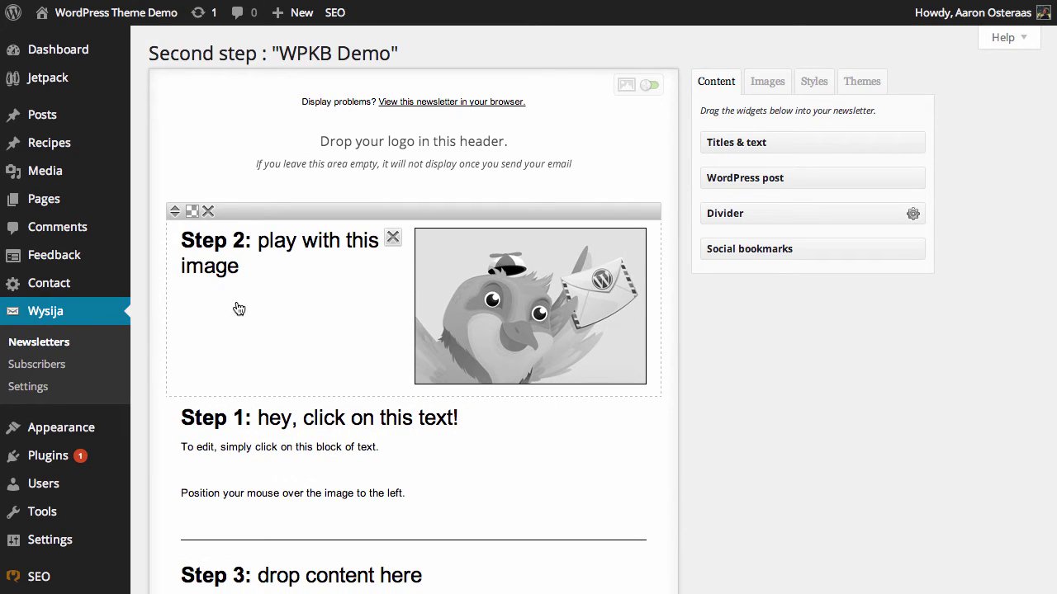
Replace "play with this image" in the Step 2 heading with "This is our edited text"
left_click(207, 248)
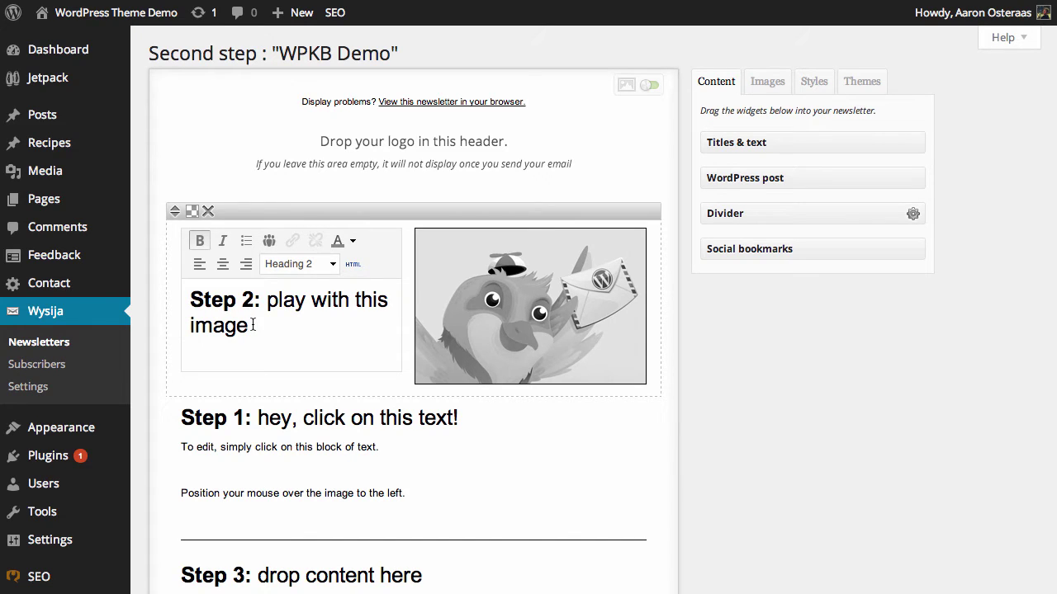
left_click_drag(250, 325, 266, 299)
key("BackSpace")
type("Thus")
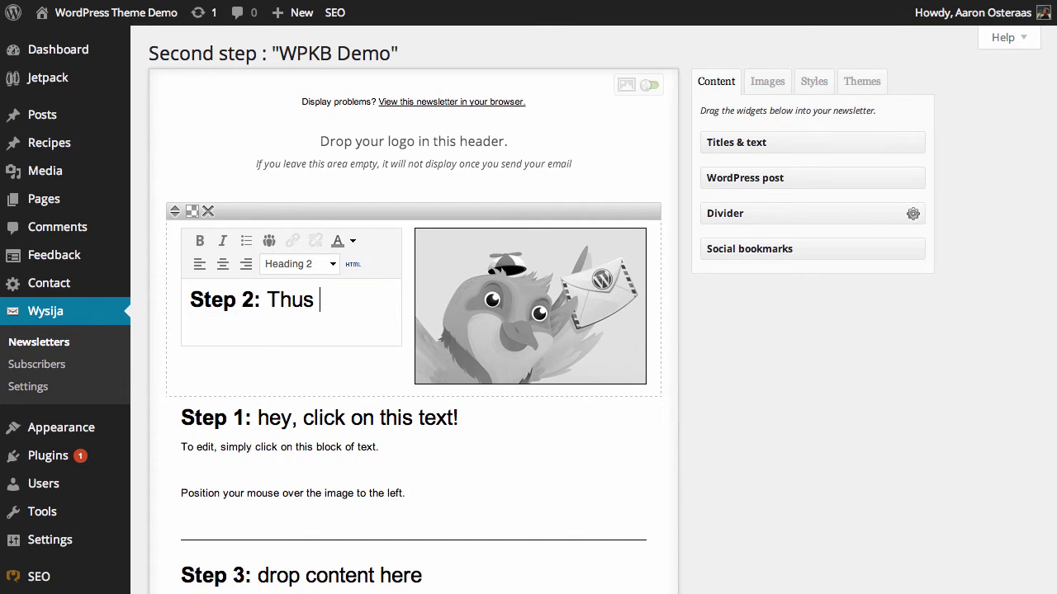
key("BackSpace")
key("BackSpace")
type("is out")
key("BackSpace")
key("BackSpace")
key("BackSpace")
type("is our edited text")
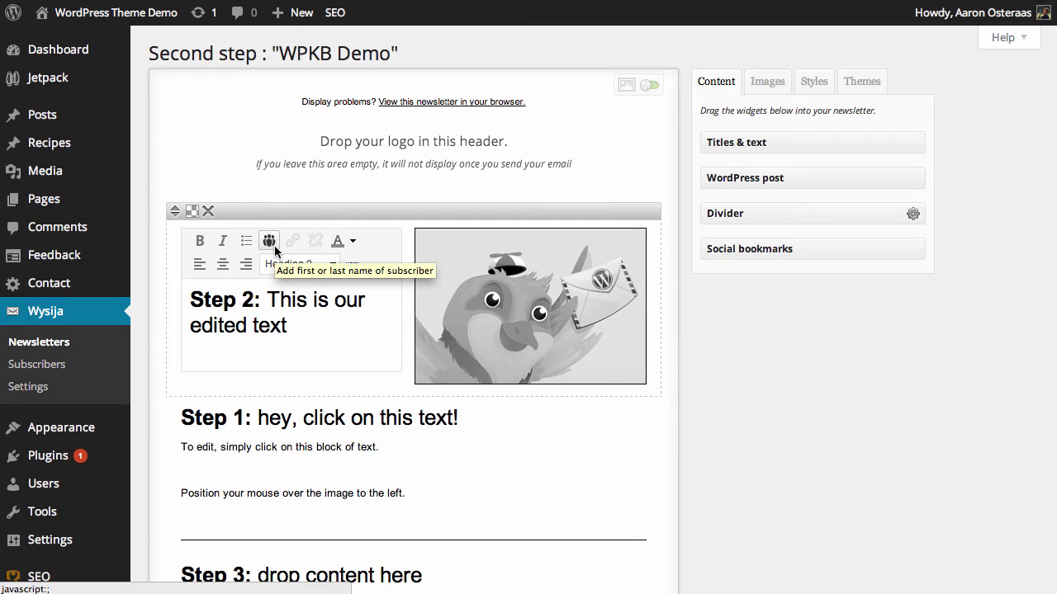
Delete the Step 1, image hint and Step 3 text blocks and the social bookmarks block from the newsletter
scroll(746, 407, "down", 4)
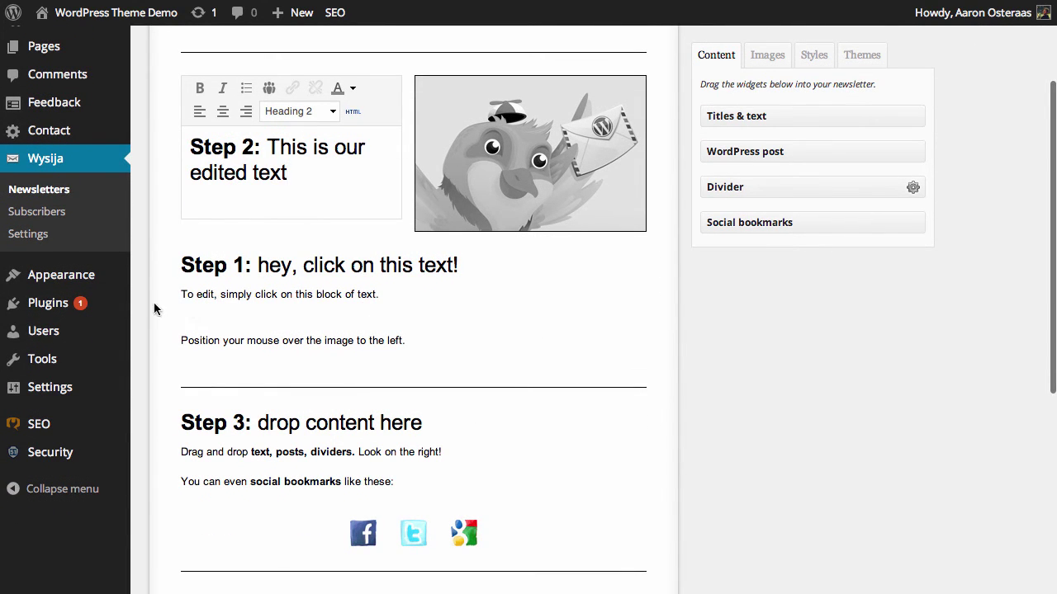
left_click(208, 236)
left_click(208, 236)
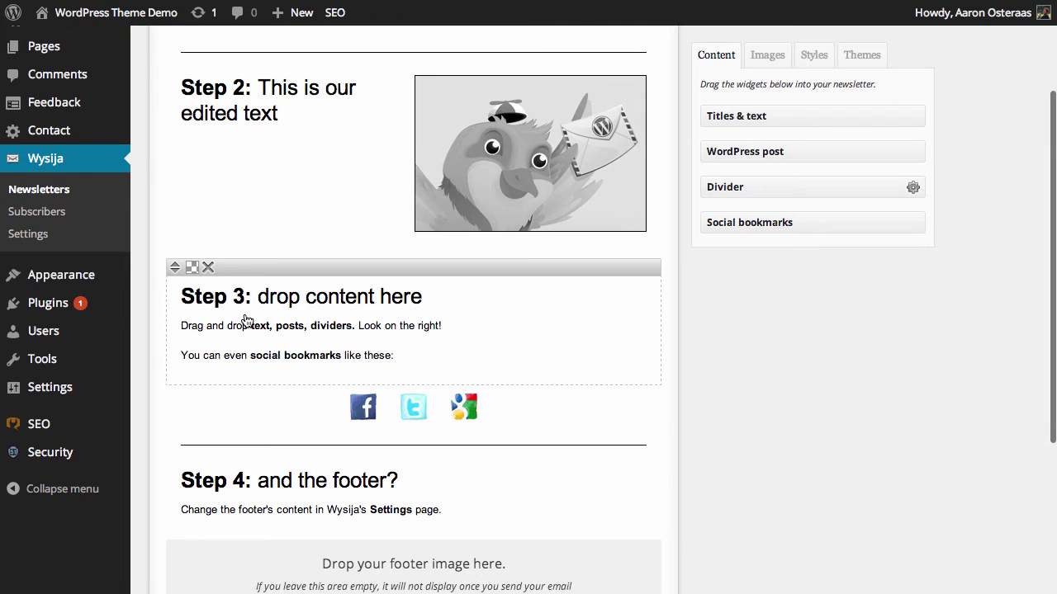
left_click(208, 268)
left_click(208, 268)
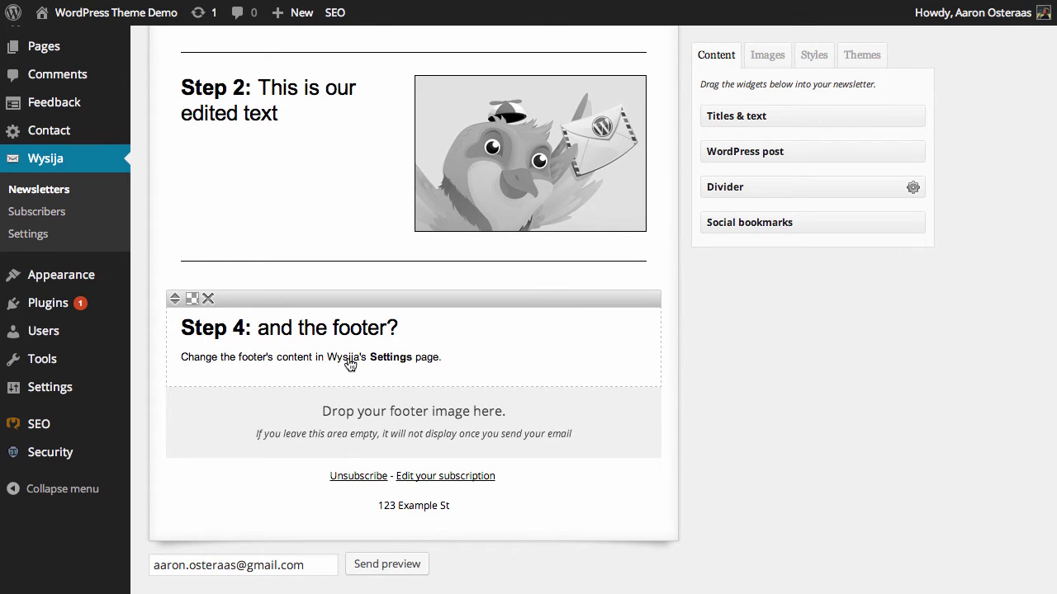
Add a Titles & text block between the two dividers above Step 4, reading "This is our demo title and text"
scroll(815, 404, "up", 3)
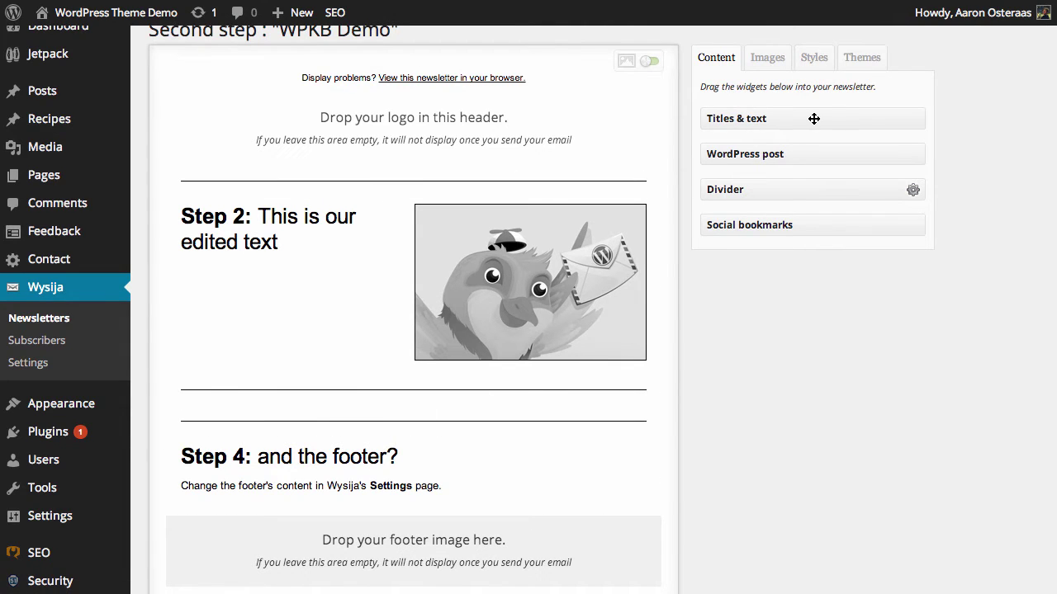
left_click_drag(813, 118, 264, 419)
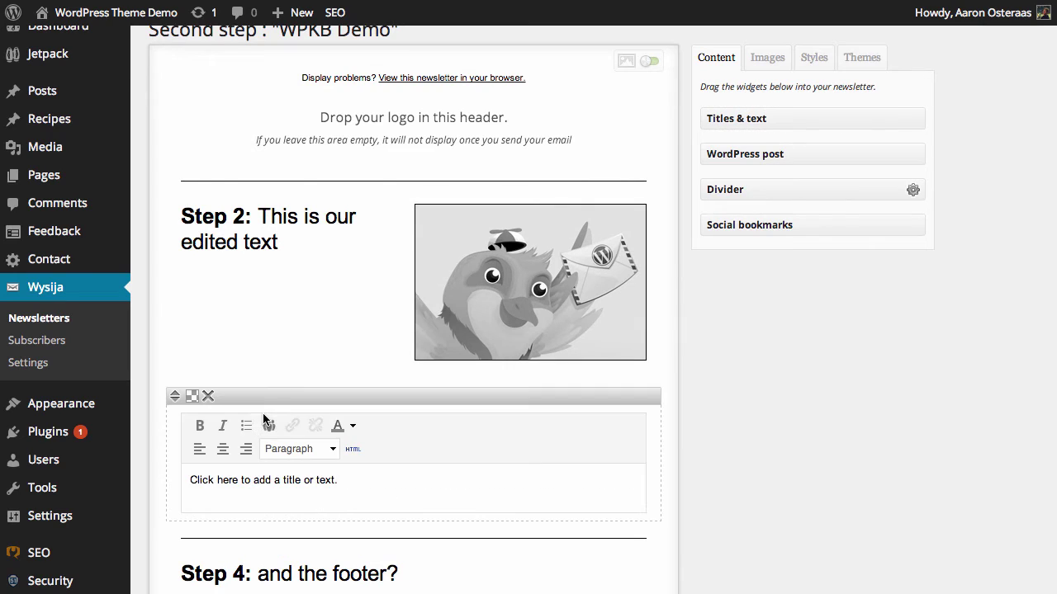
triple_click(212, 487)
type("This i")
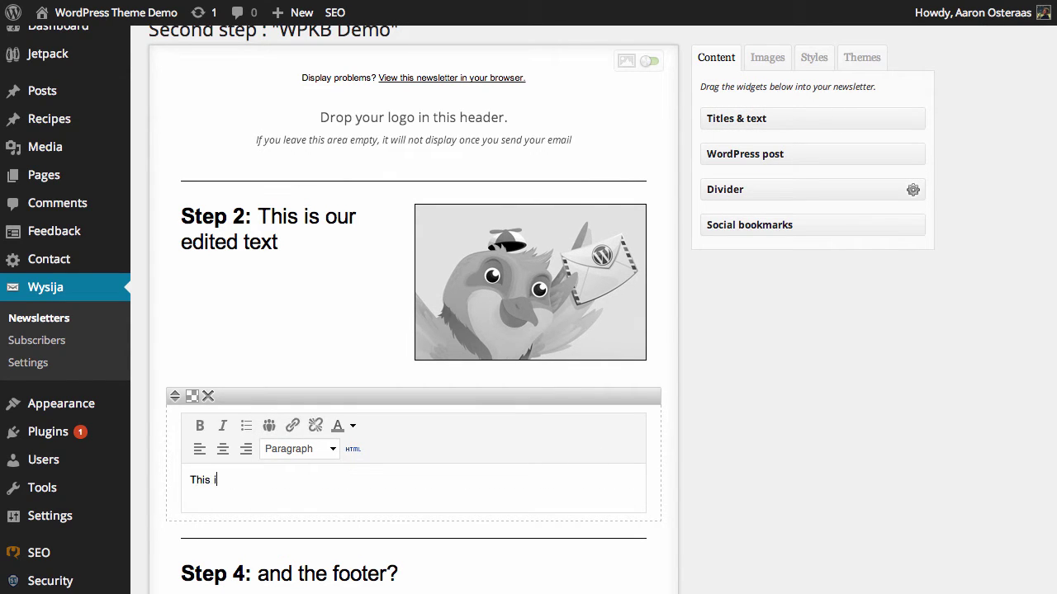
type("s our demo title and text")
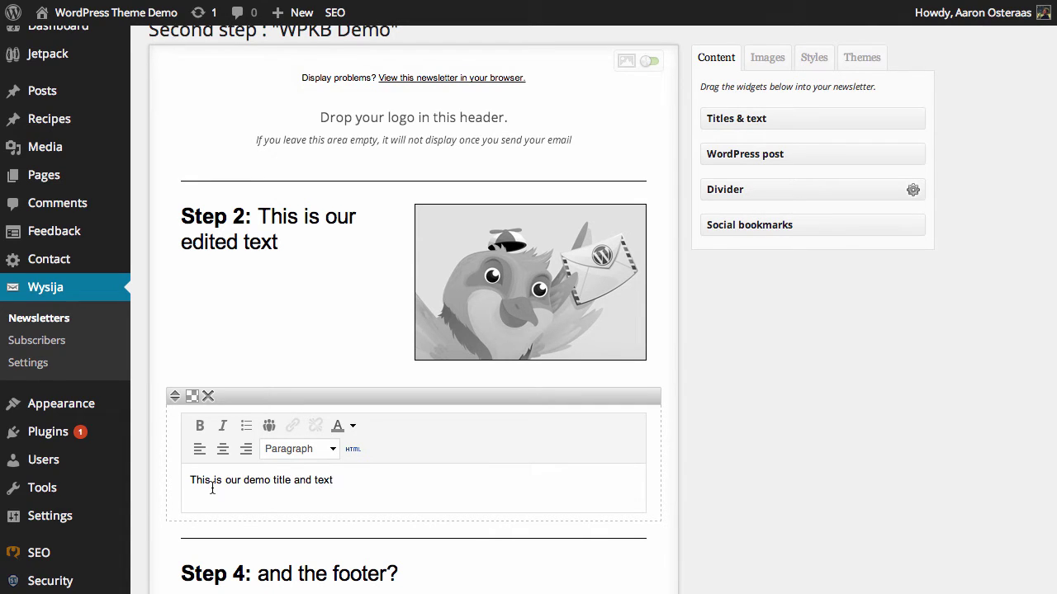
Format the whole demo title text as Heading 2, try right alignment and leave it aligned left
left_click_drag(363, 477, 207, 480)
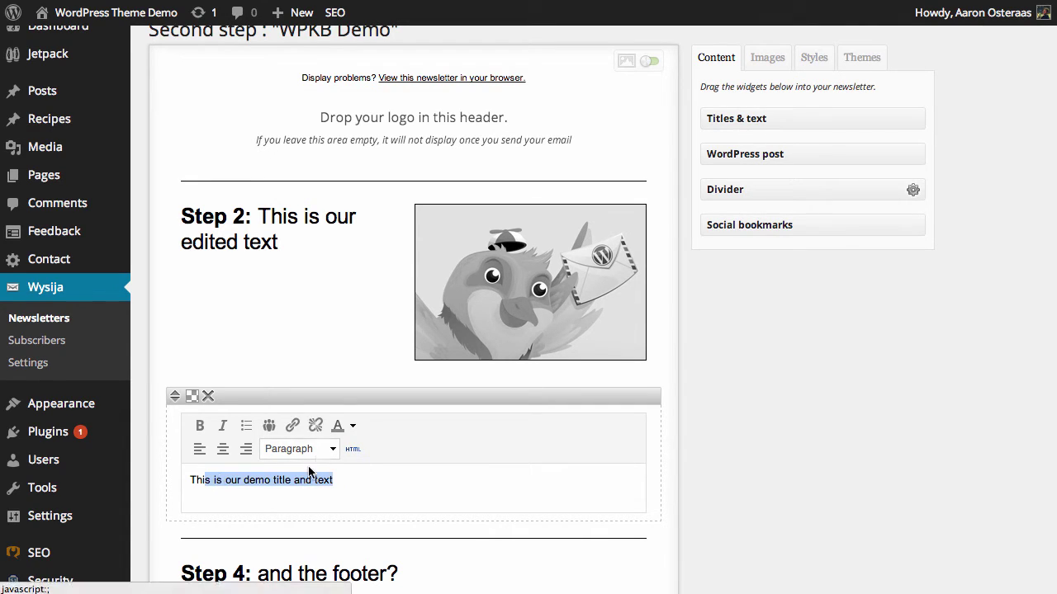
left_click(191, 479, "shift")
left_click(297, 449)
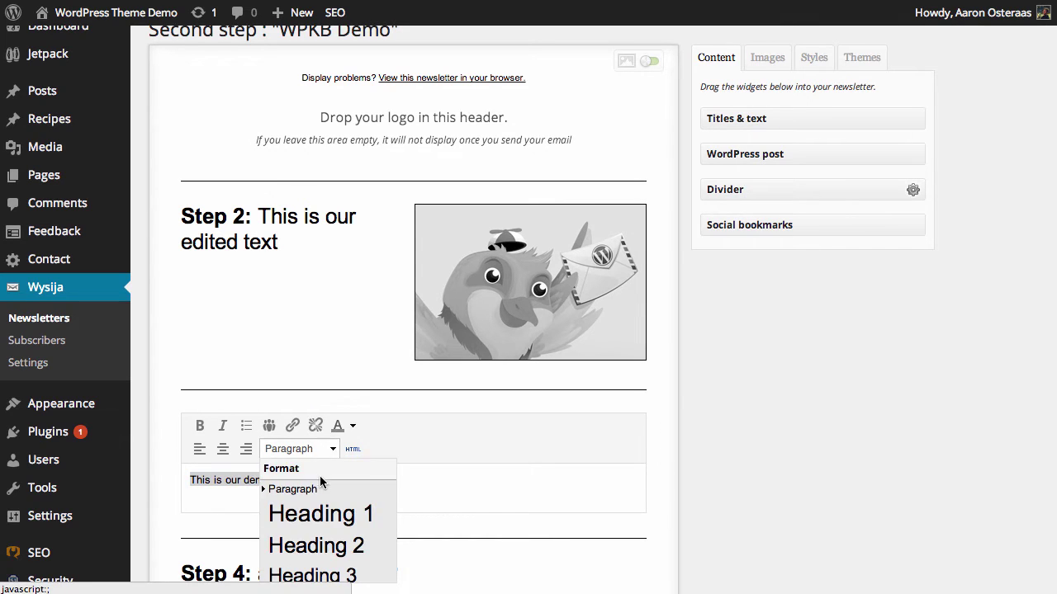
left_click(322, 544)
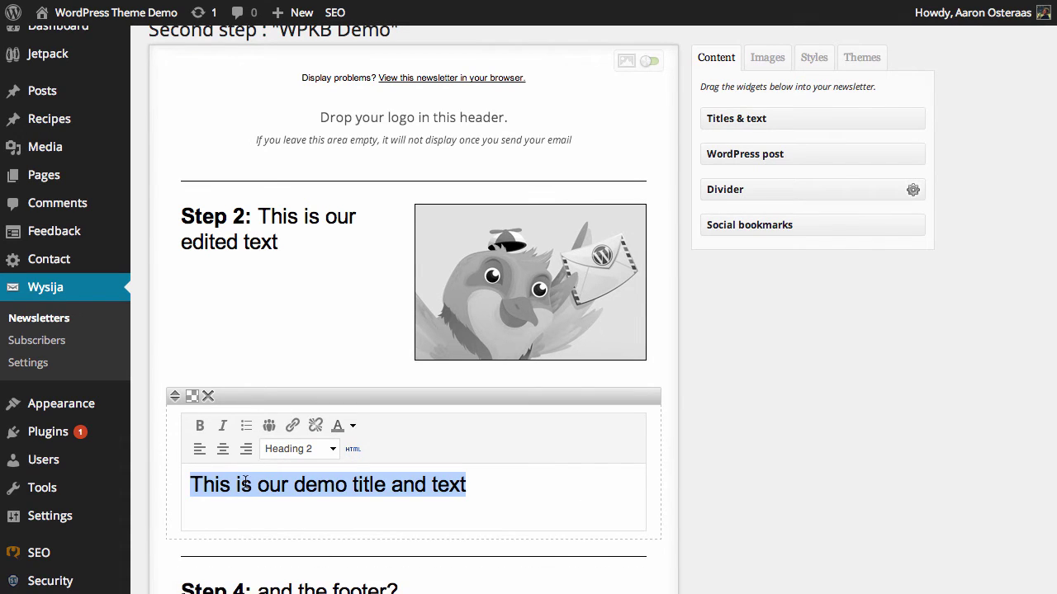
left_click(251, 455)
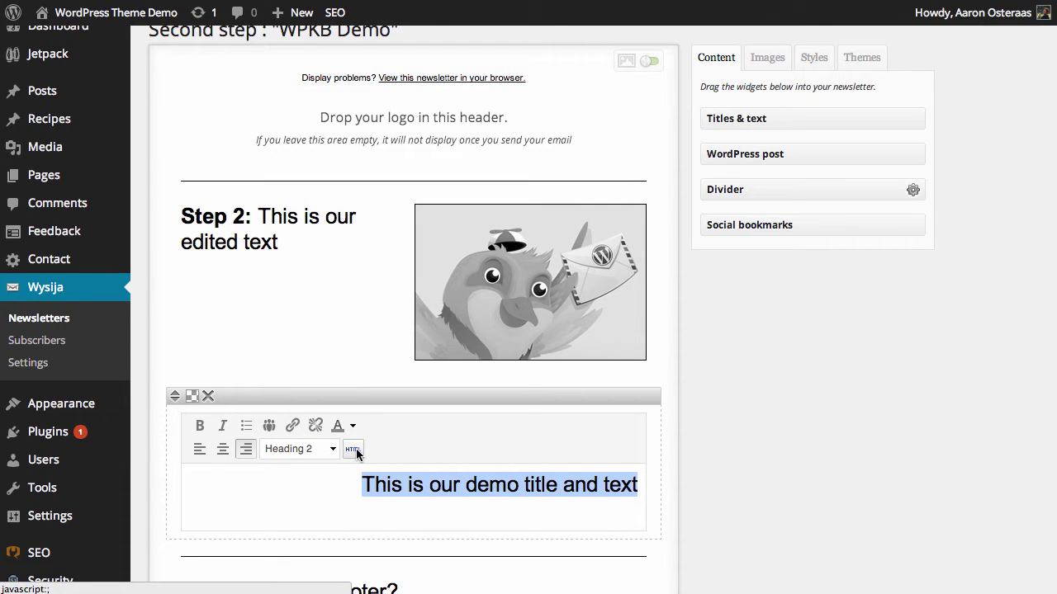
left_click(198, 451)
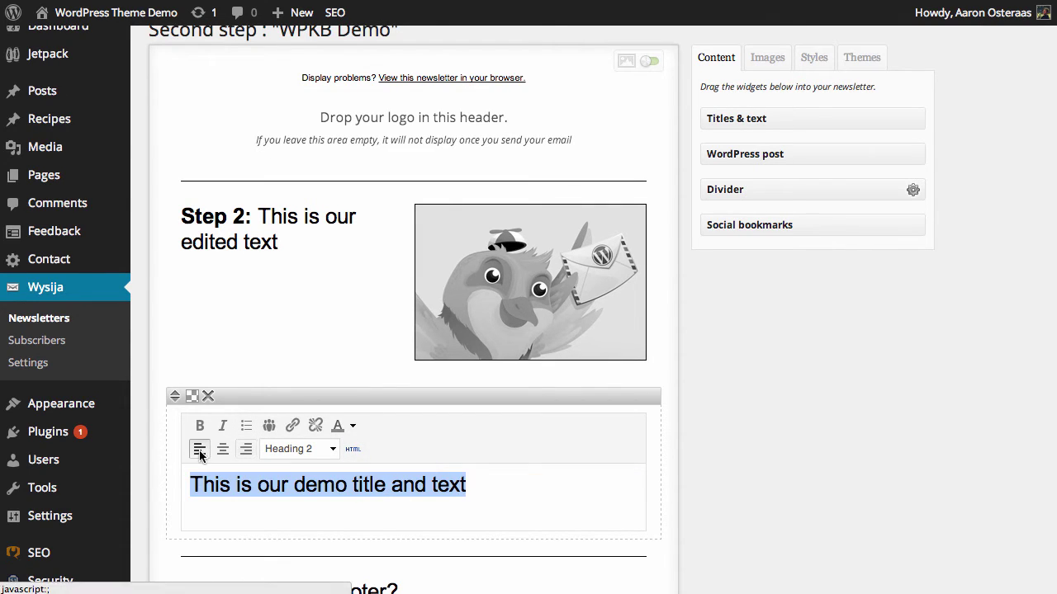
left_click(817, 473)
Insert the WordPress posts "Our Video Post" and "The Cosmos Awaits" in that order below the demo title text
scroll(641, 488, "down", 3)
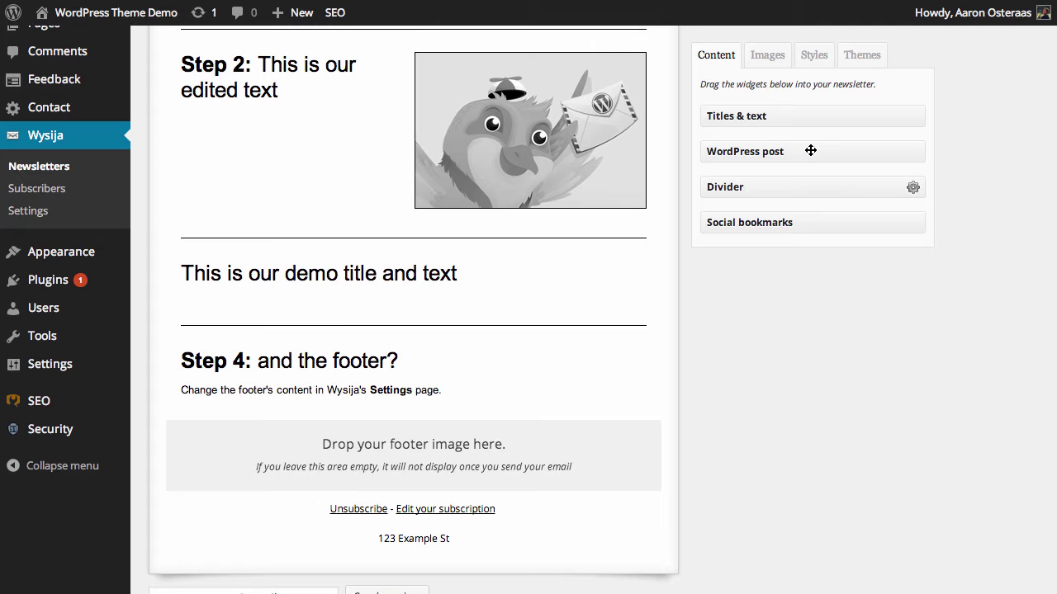
left_click_drag(810, 150, 242, 329)
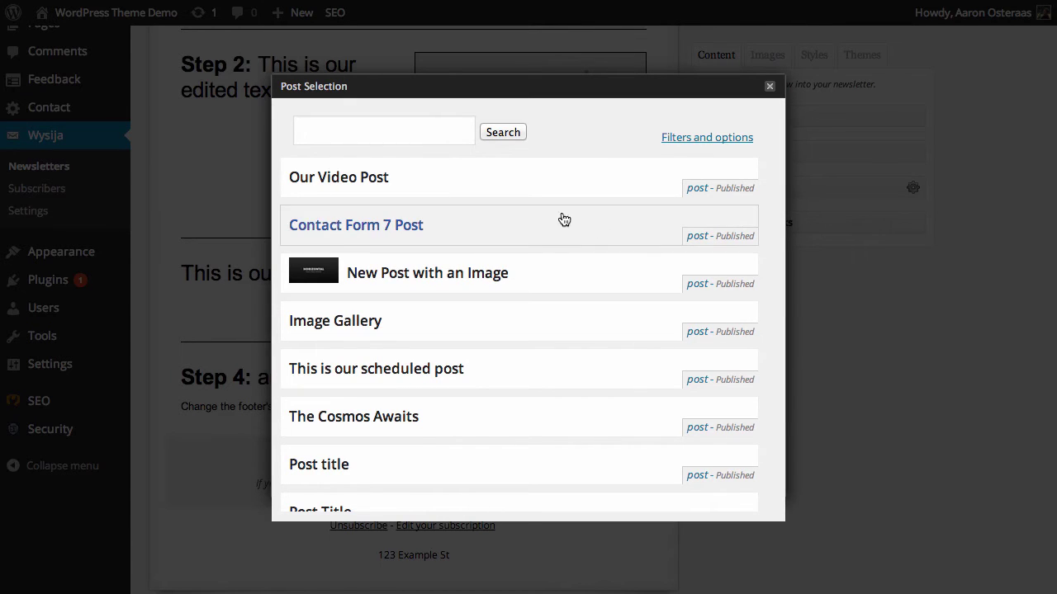
left_click(415, 188)
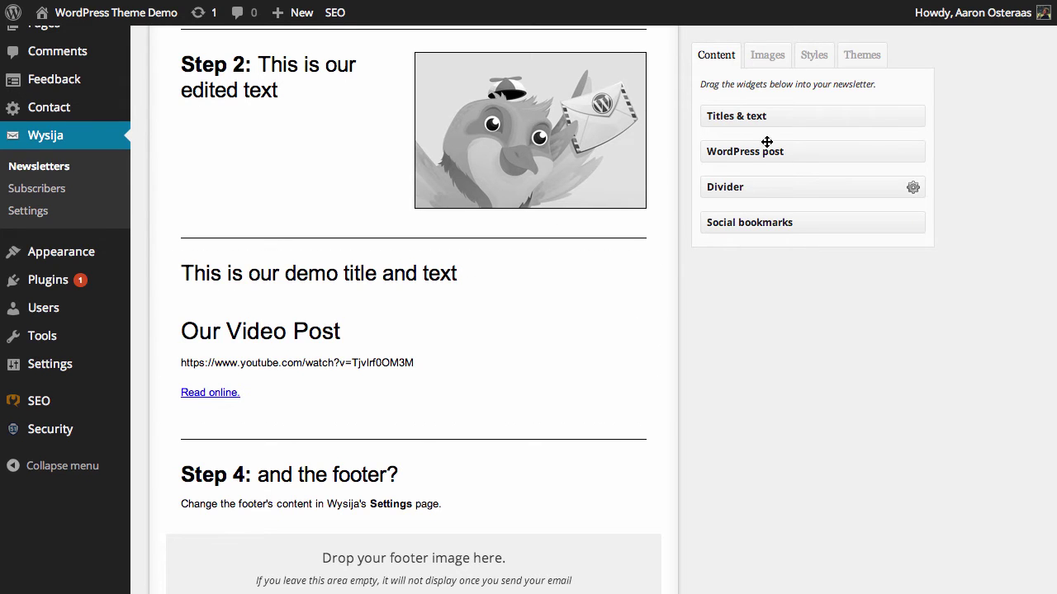
left_click_drag(765, 147, 189, 432)
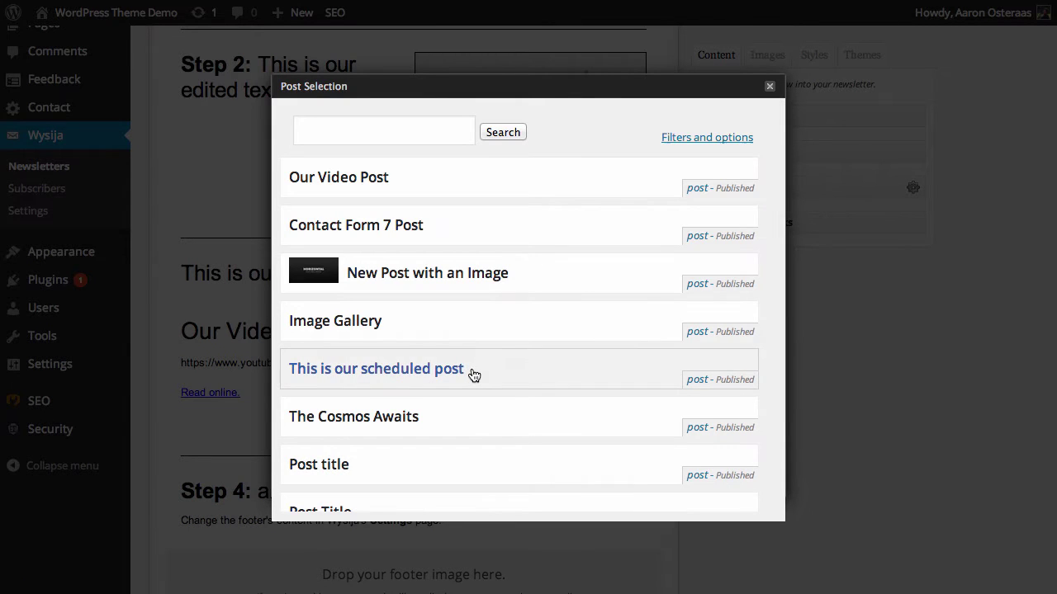
left_click(443, 422)
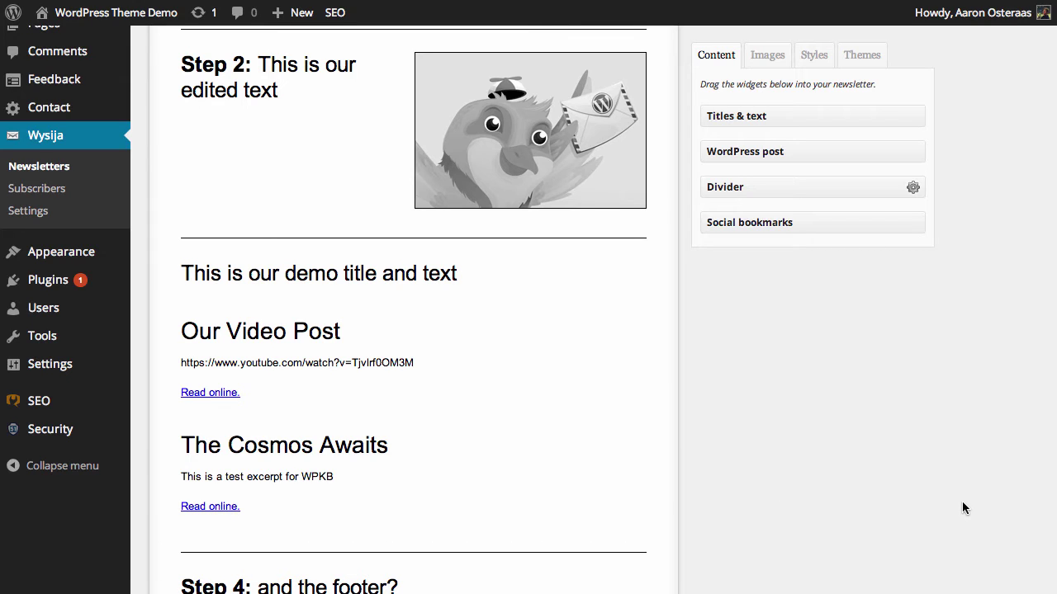
Change the divider style to the black line with three asterisks and insert a divider between "Our Video Post" and "The Cosmos Awaits"
left_click(912, 190)
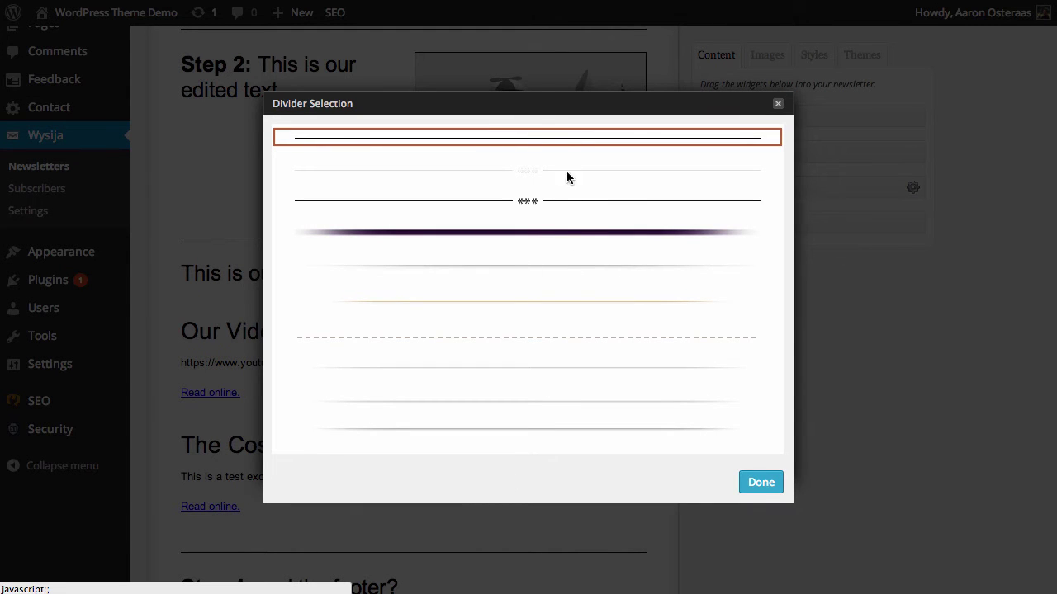
left_click(561, 207)
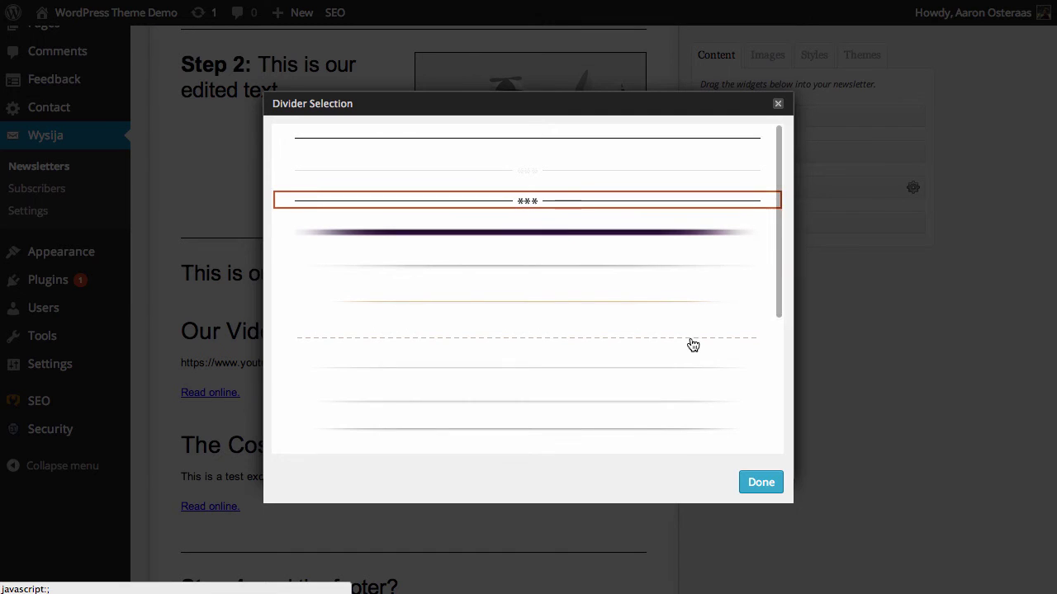
left_click(745, 482)
left_click_drag(763, 190, 238, 424)
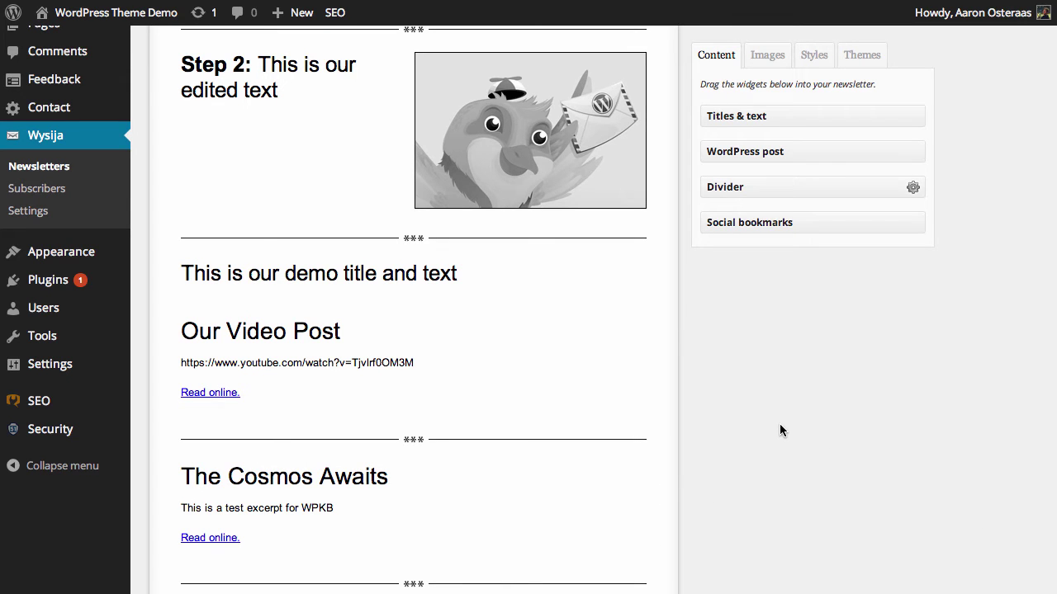
Add a social bookmarks block below the Step 4 text, try the black square icon set and choose medium icon size
scroll(779, 424, "up", 4)
scroll(779, 424, "down", 10)
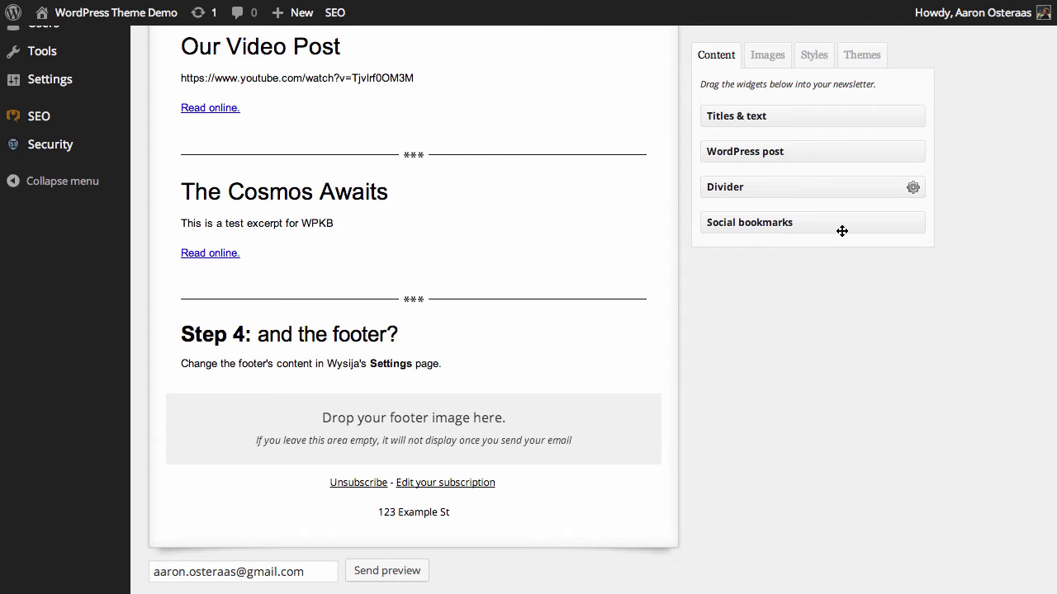
left_click_drag(831, 225, 312, 415)
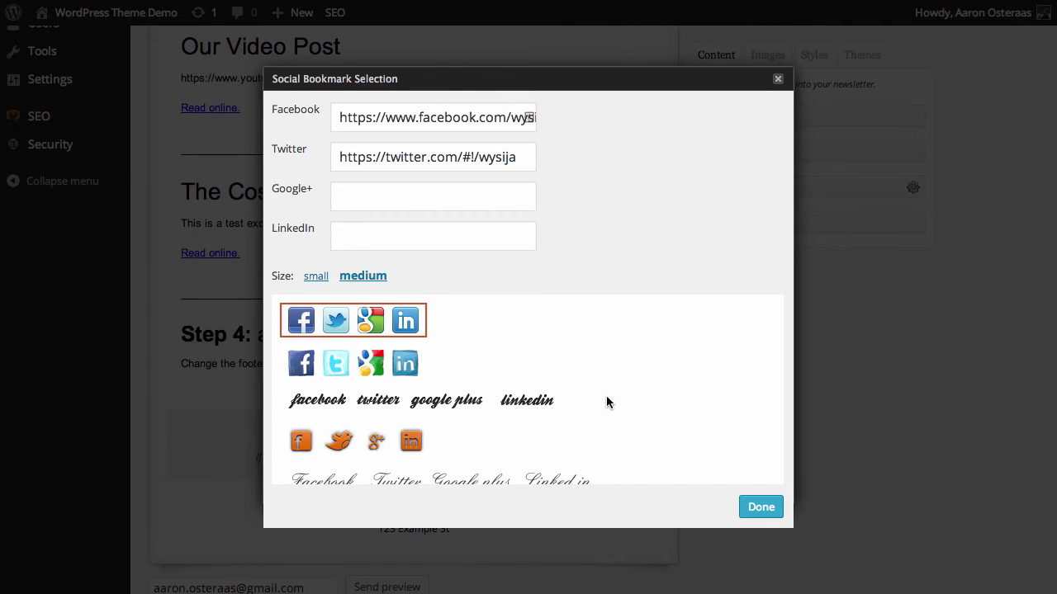
scroll(594, 404, "down", 3)
scroll(593, 408, "down", 2)
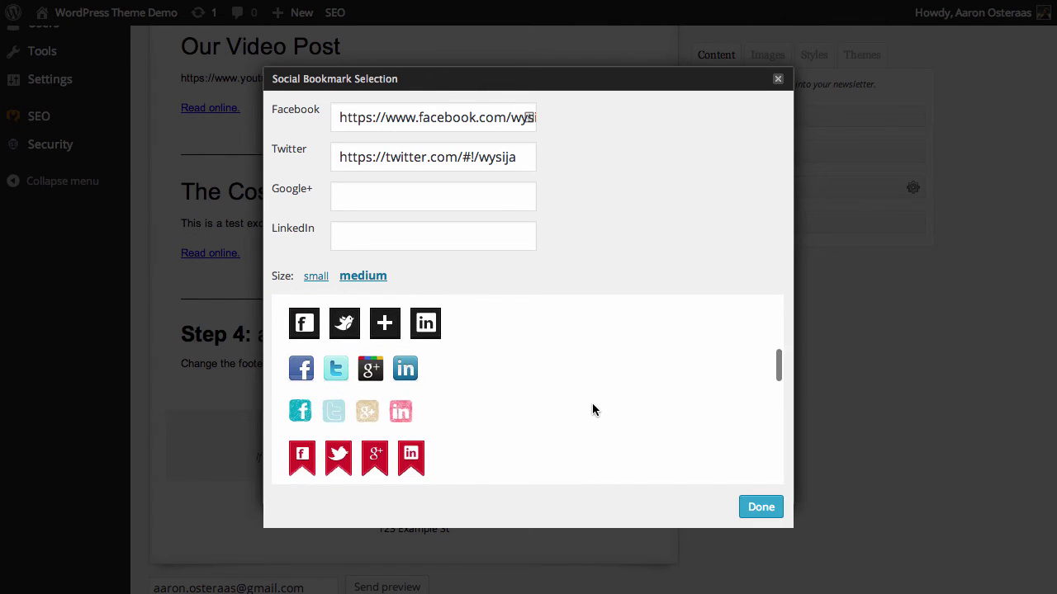
scroll(592, 404, "down", 5)
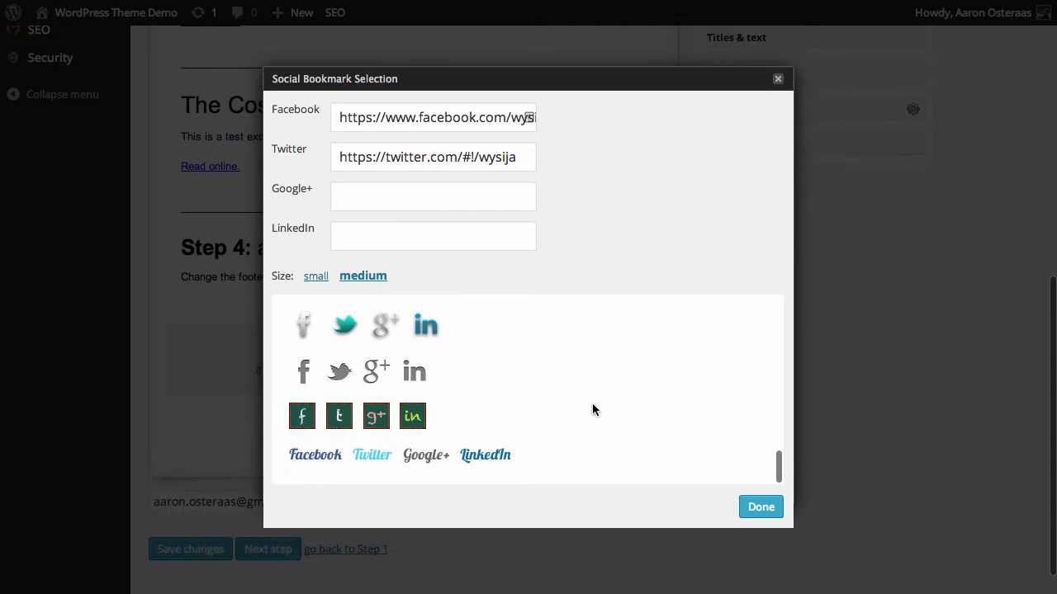
scroll(592, 404, "up", 4)
left_click(425, 347)
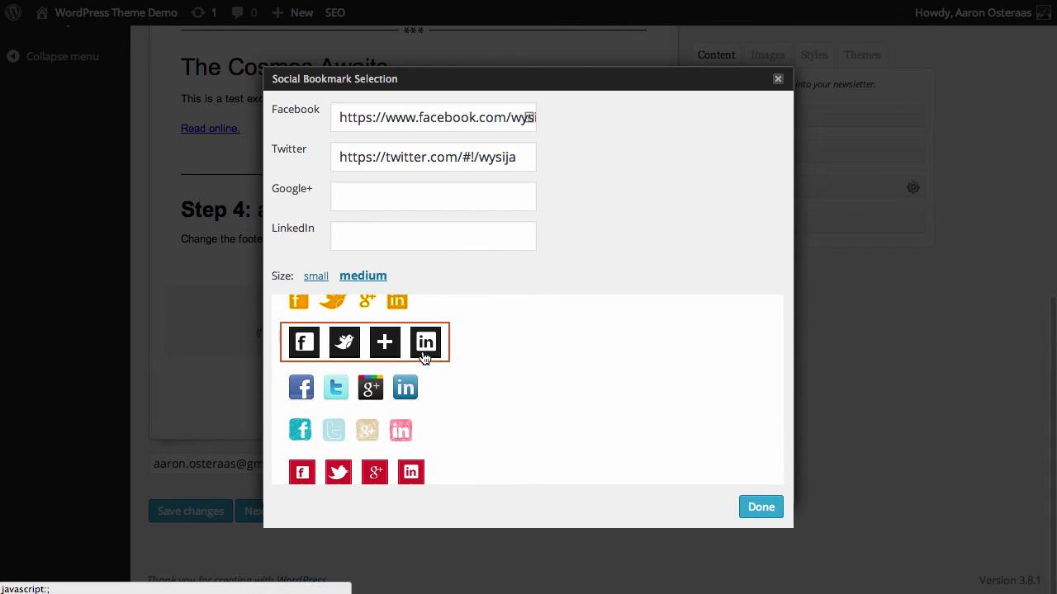
left_click(352, 279)
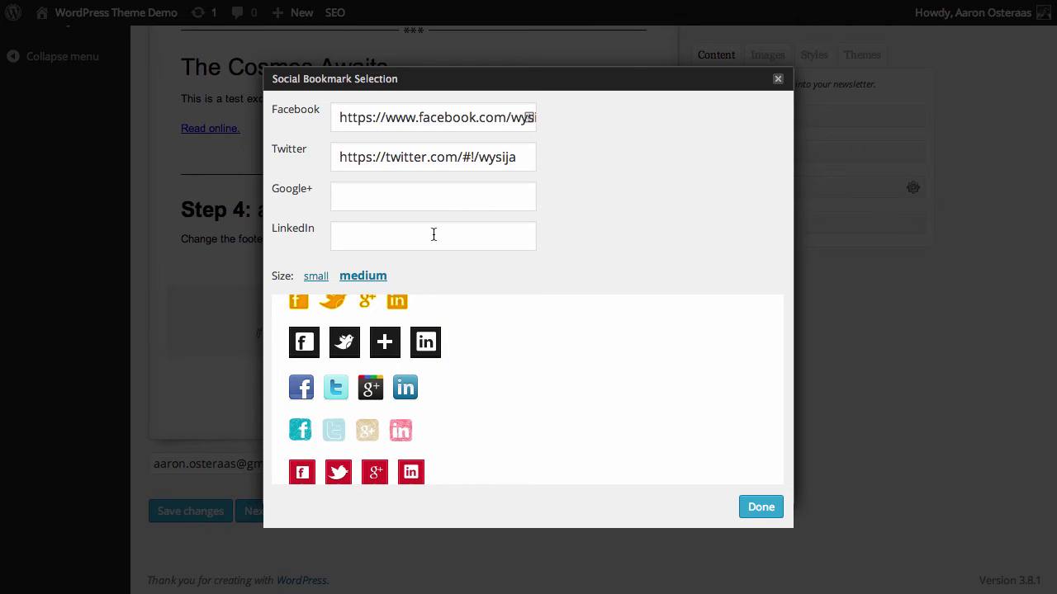
left_click_drag(511, 117, 802, 117)
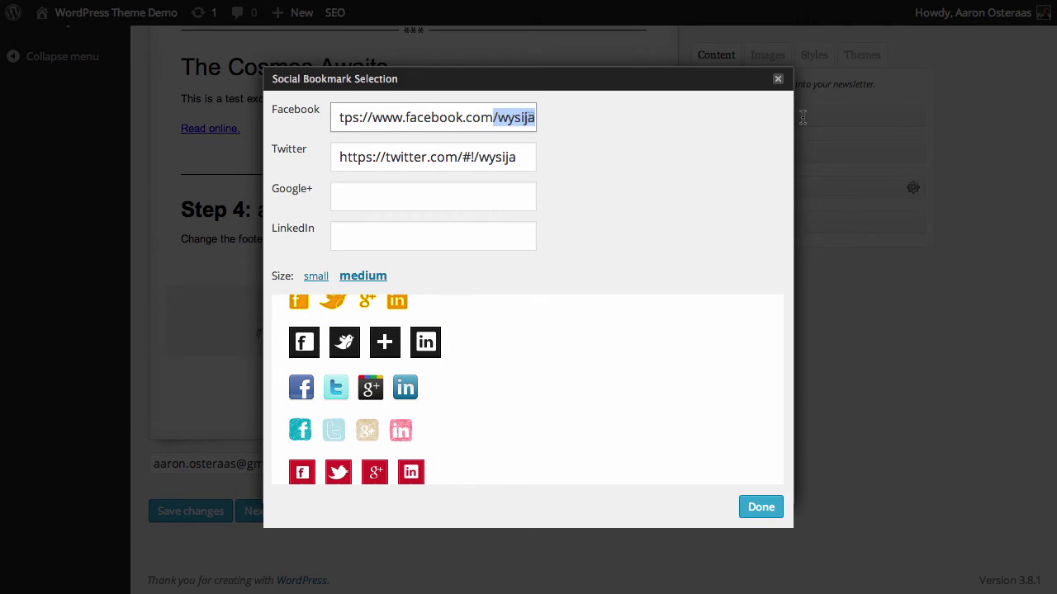
key("BackSpace")
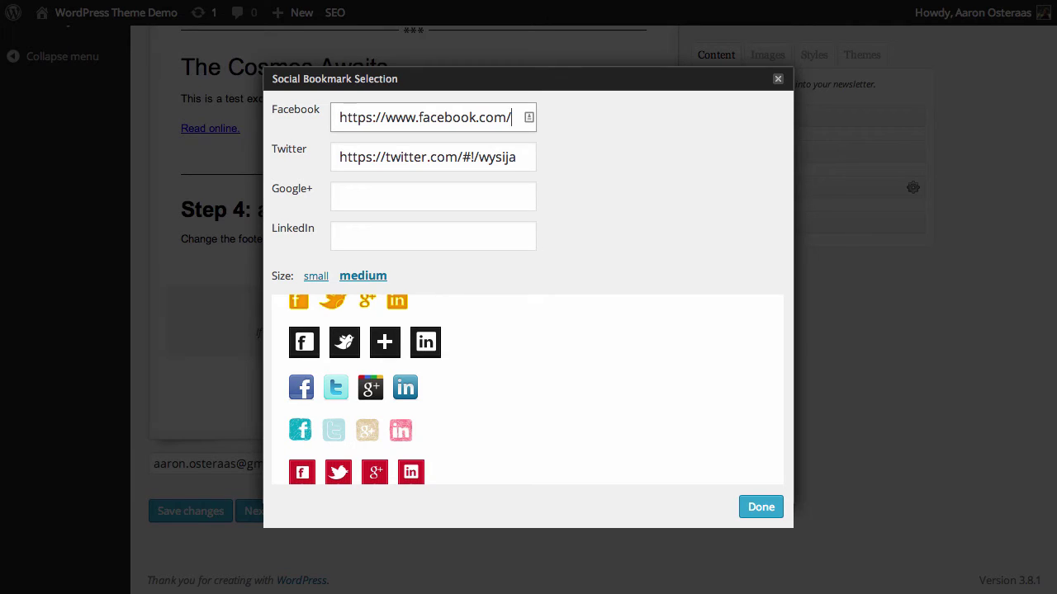
type("WPKBdotcom")
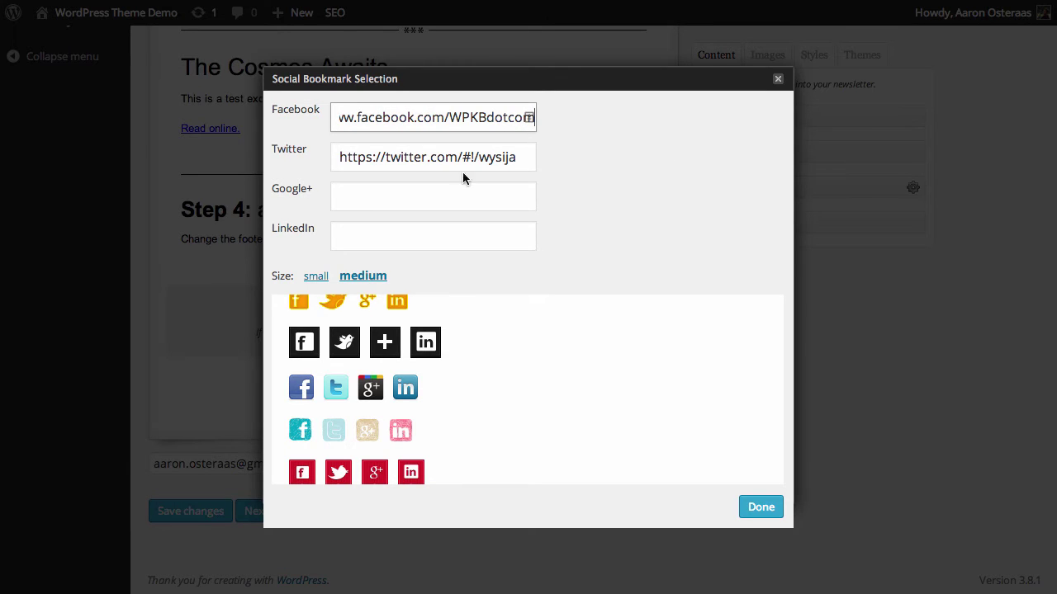
left_click_drag(463, 157, 619, 175)
key("BackSpace")
type("W")
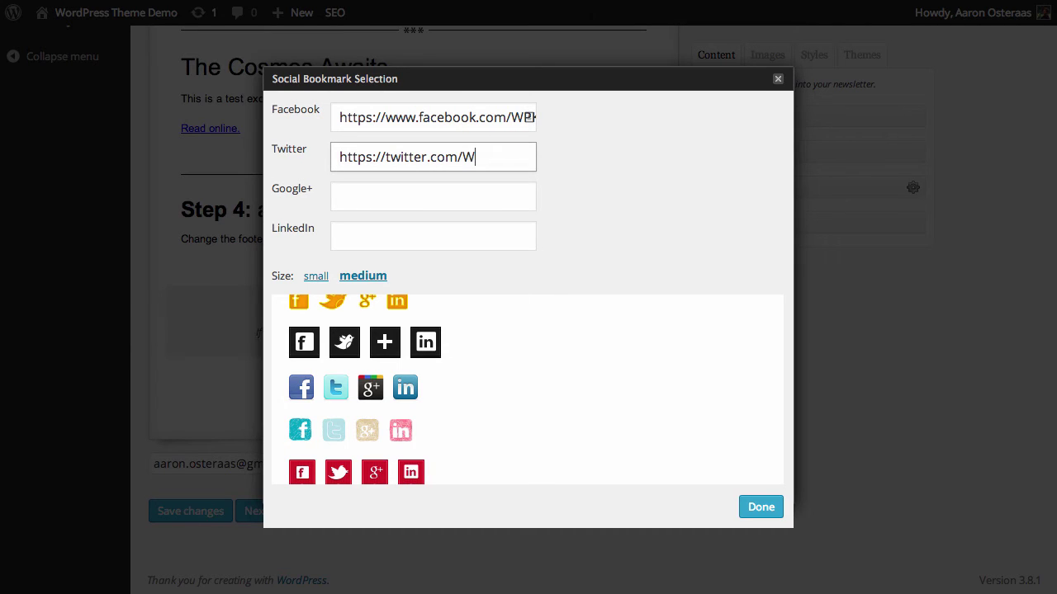
type("PKBdotcom")
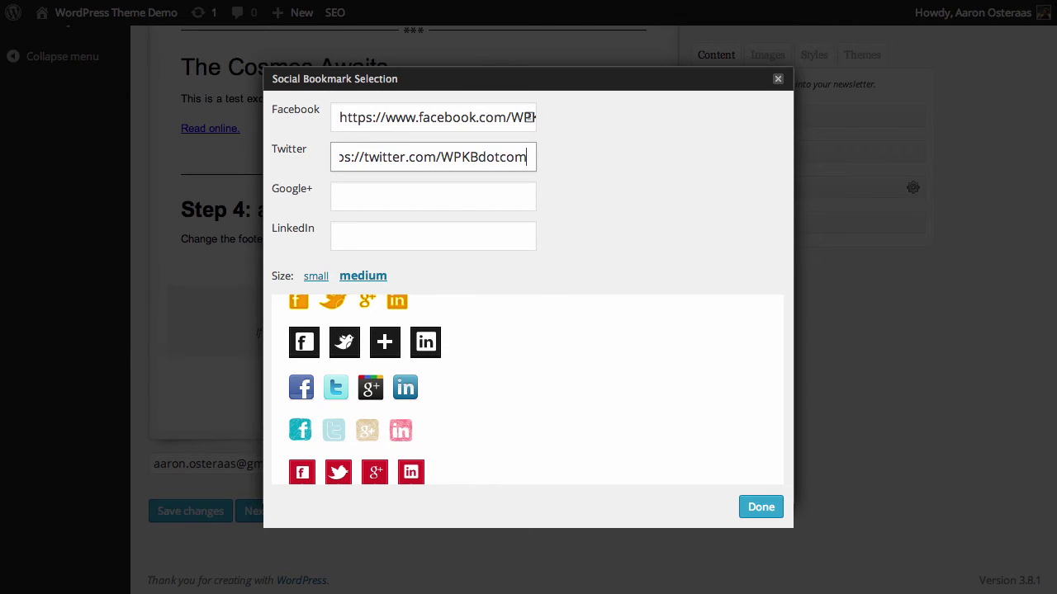
left_click(481, 192)
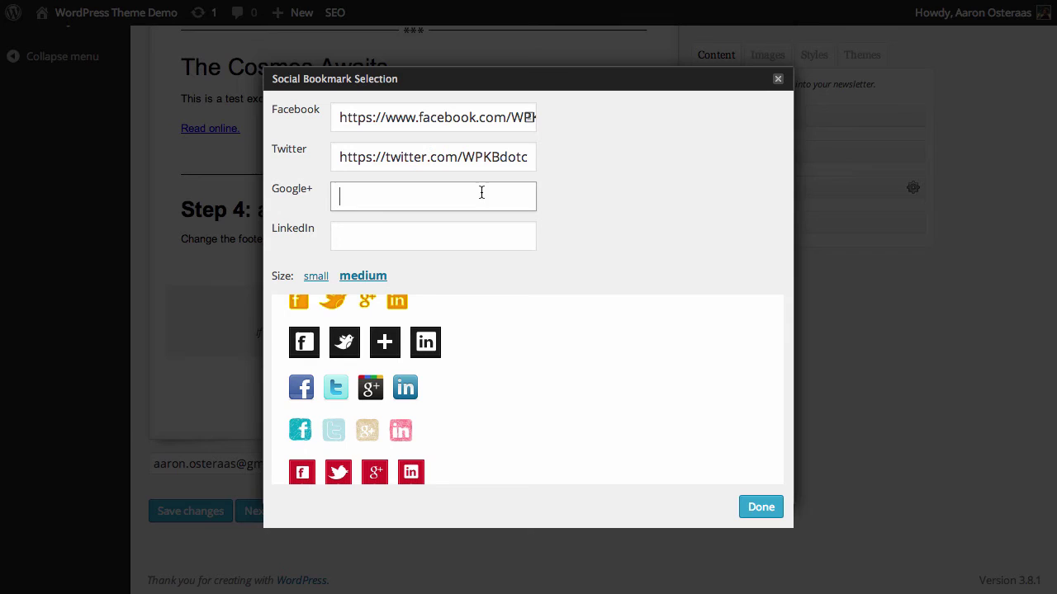
left_click(760, 506)
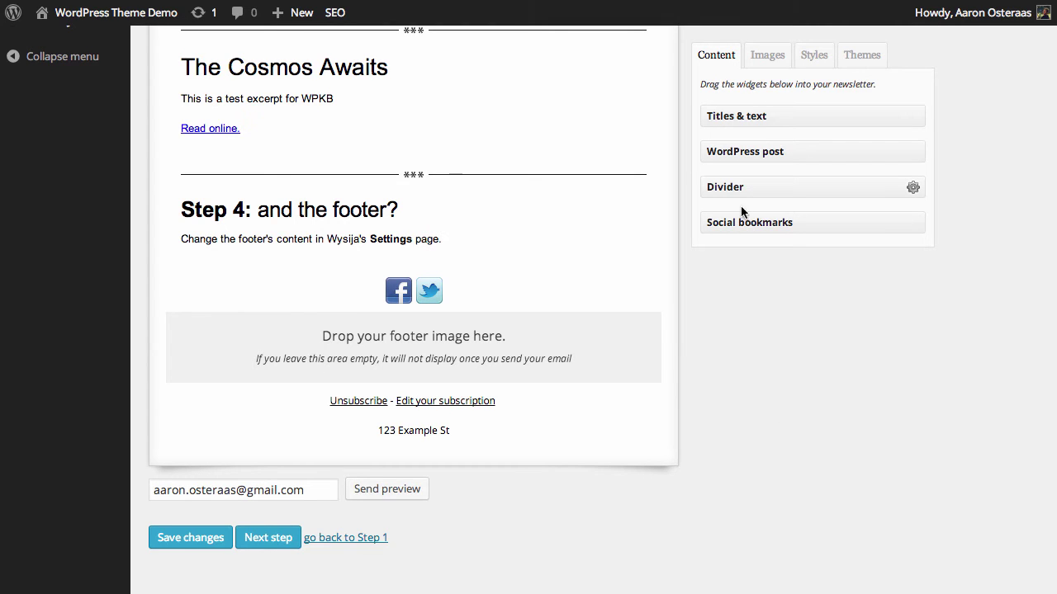
Place the existing bird image in the text block reading "This is our demo title and text"
left_click(767, 58)
scroll(475, 394, "up", 6)
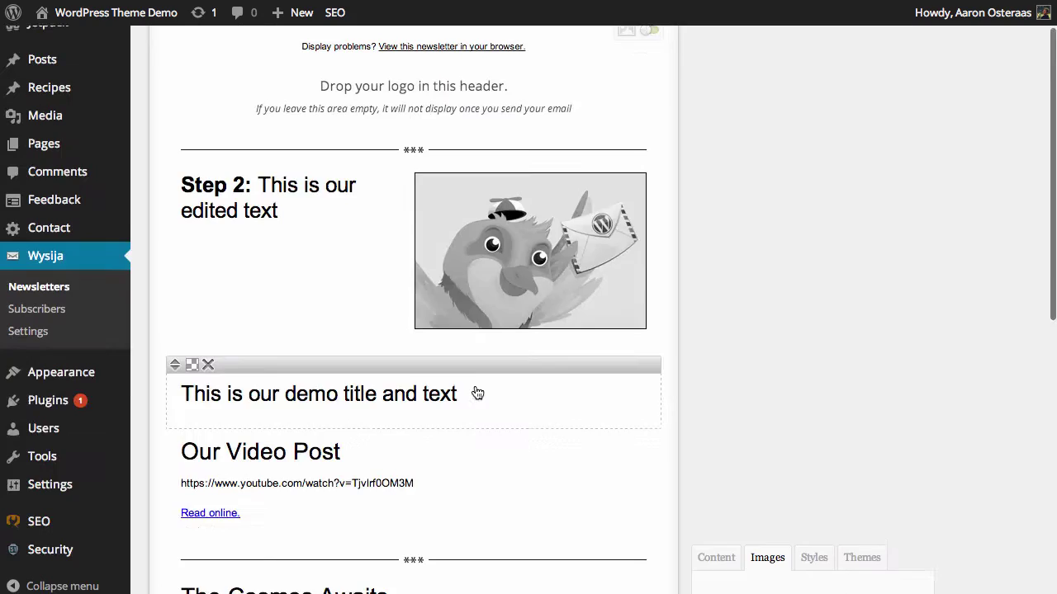
scroll(489, 393, "down", 5)
scroll(489, 393, "up", 3)
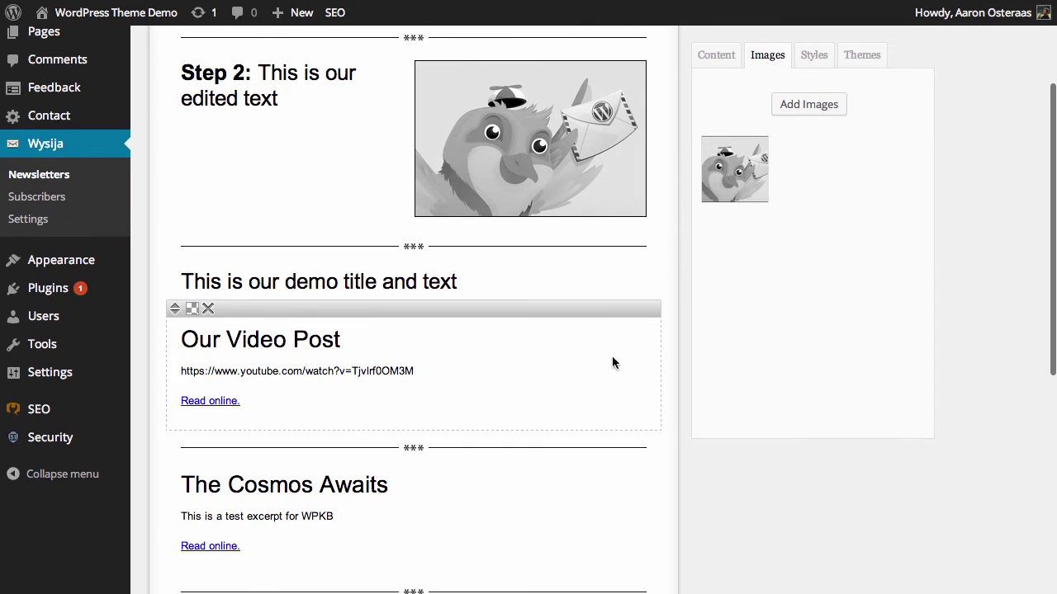
mouse_move(533, 125)
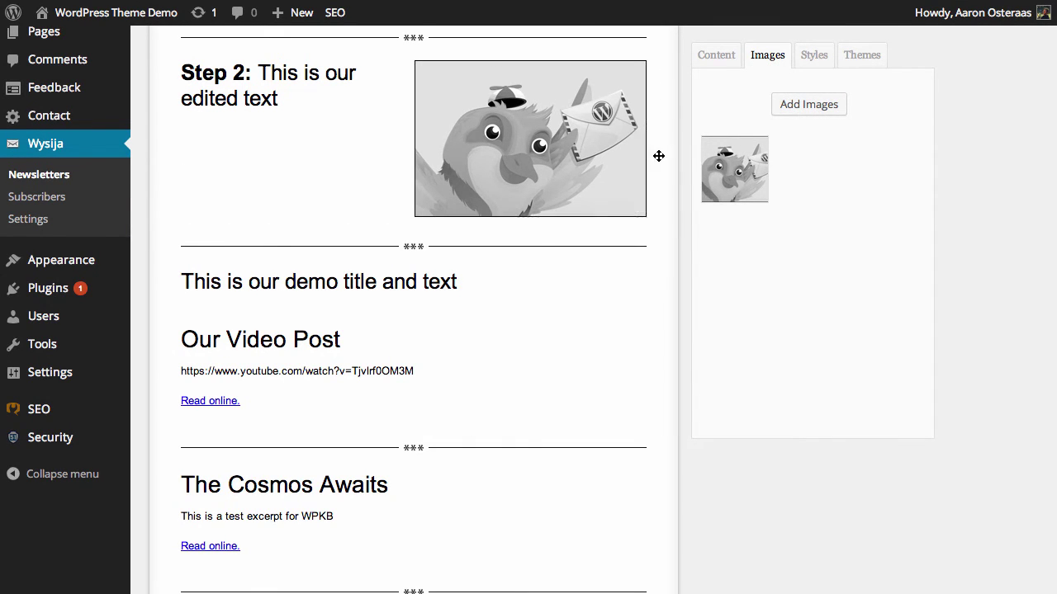
left_click_drag(791, 176, 595, 310)
Add the second yellow-triangle image from the WordPress posts' images and place it in the "Our Video Post" block
left_click(832, 114)
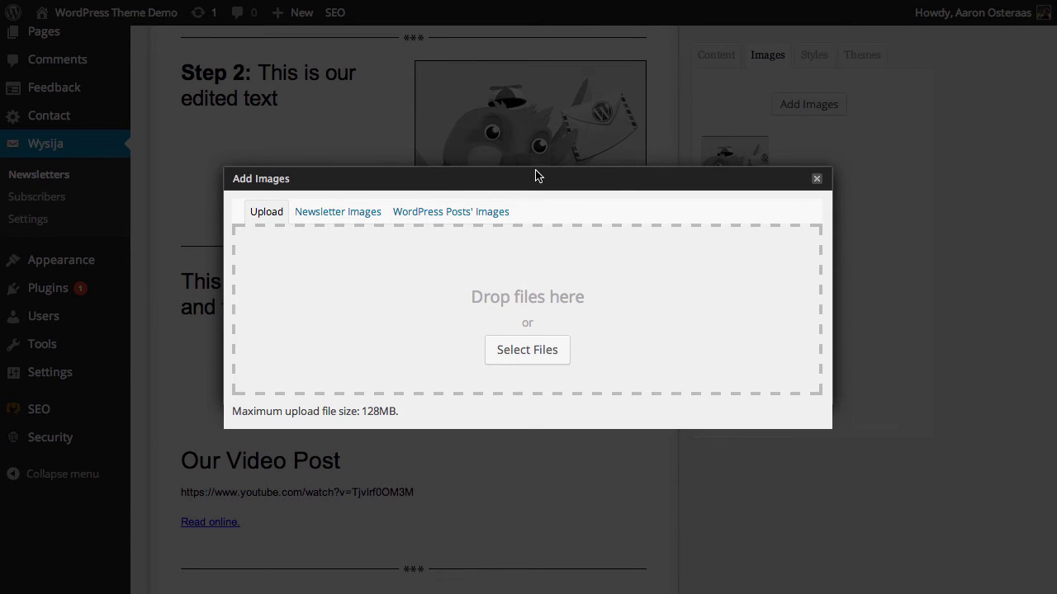
left_click(471, 212)
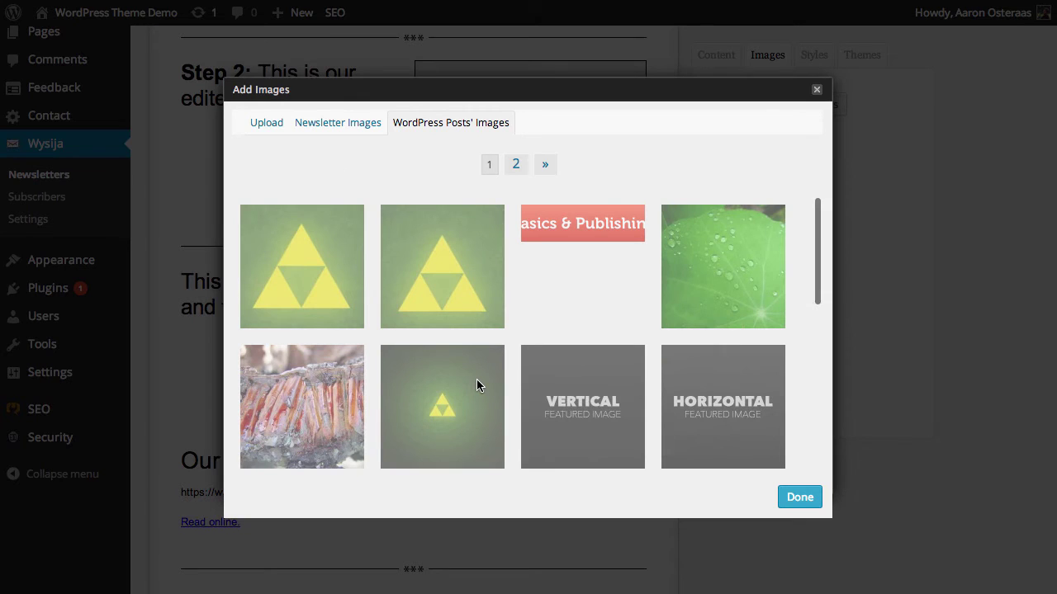
left_click(388, 242)
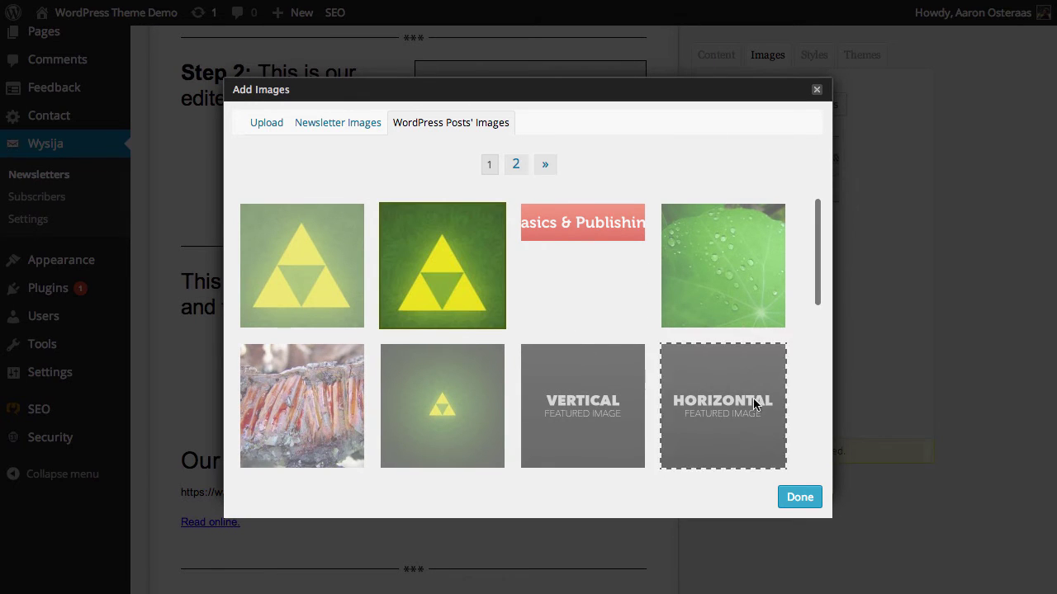
left_click(799, 497)
left_click_drag(726, 186, 634, 475)
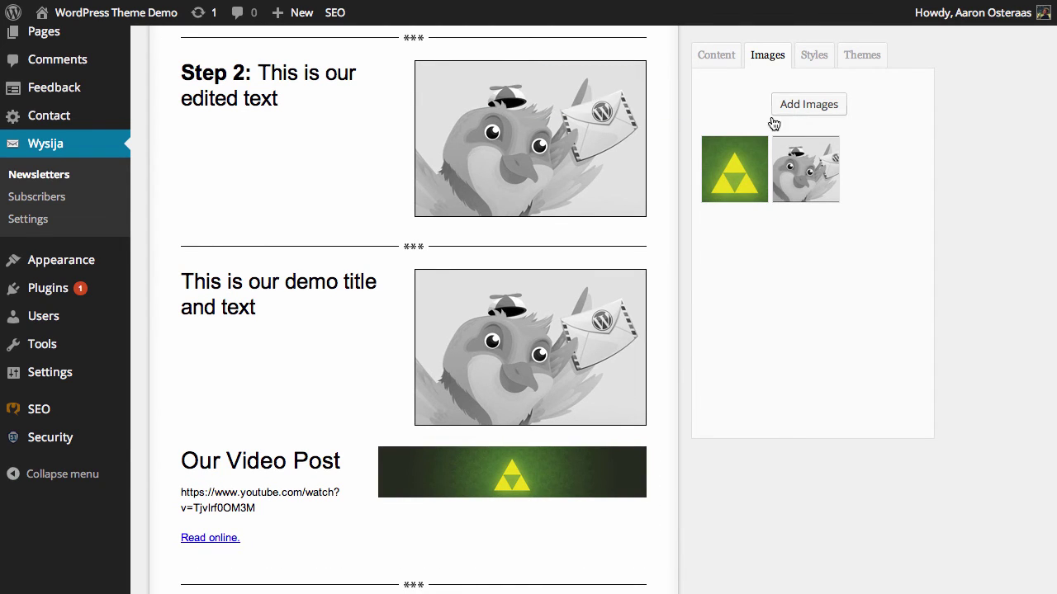
Set the newsletter's Heading 1 style to Times New Roman in bright magenta
left_click(815, 69)
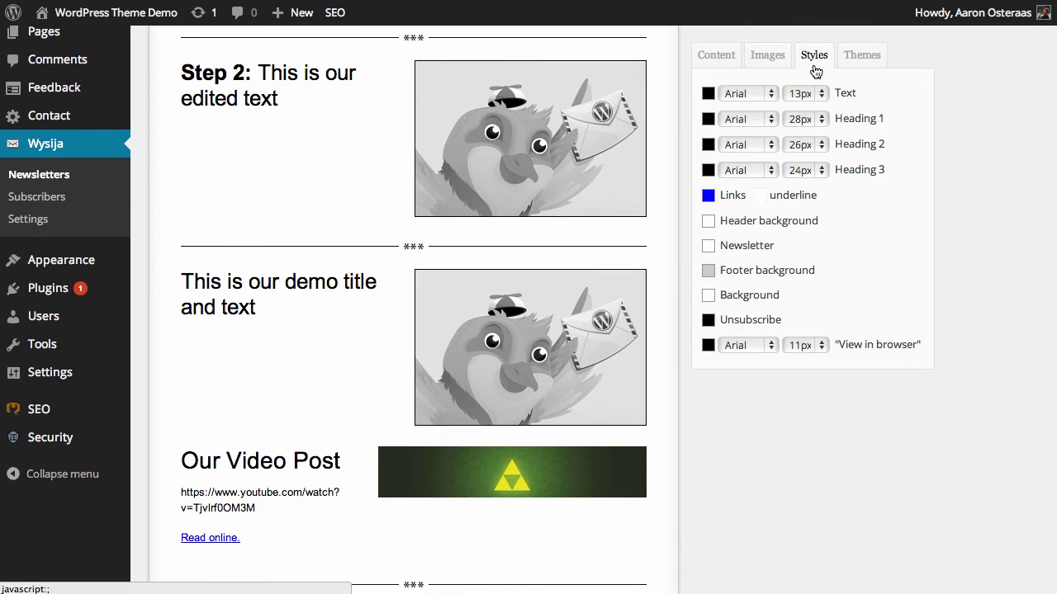
scroll(669, 198, "up", 5)
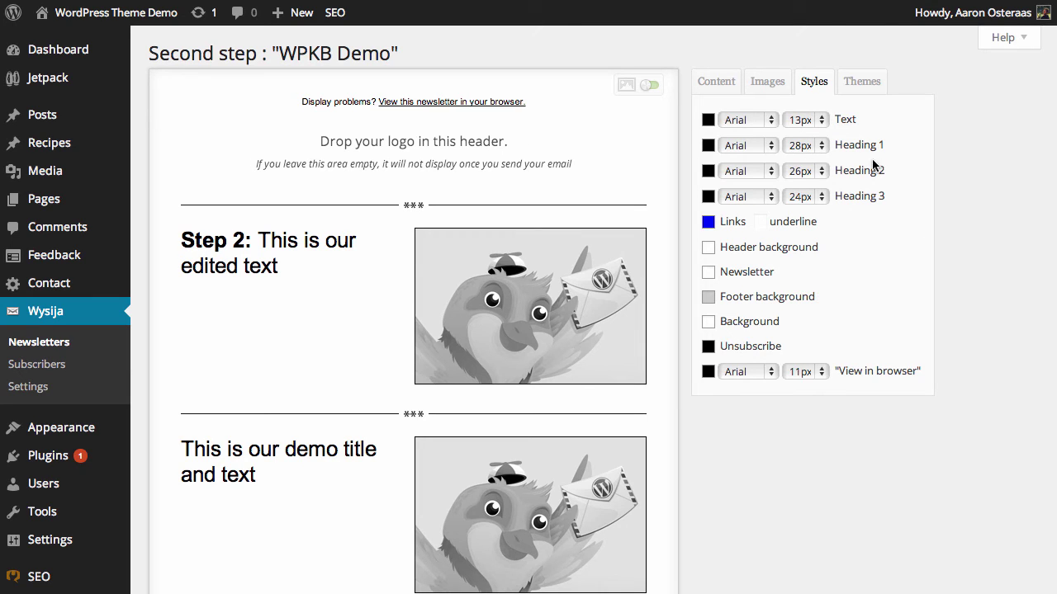
left_click(741, 146)
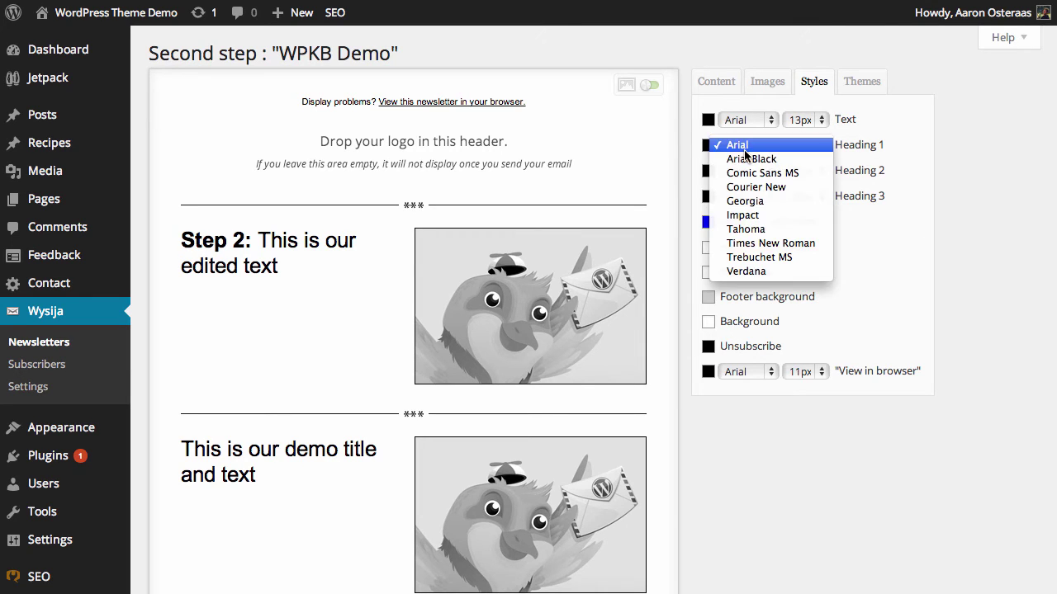
left_click(770, 243)
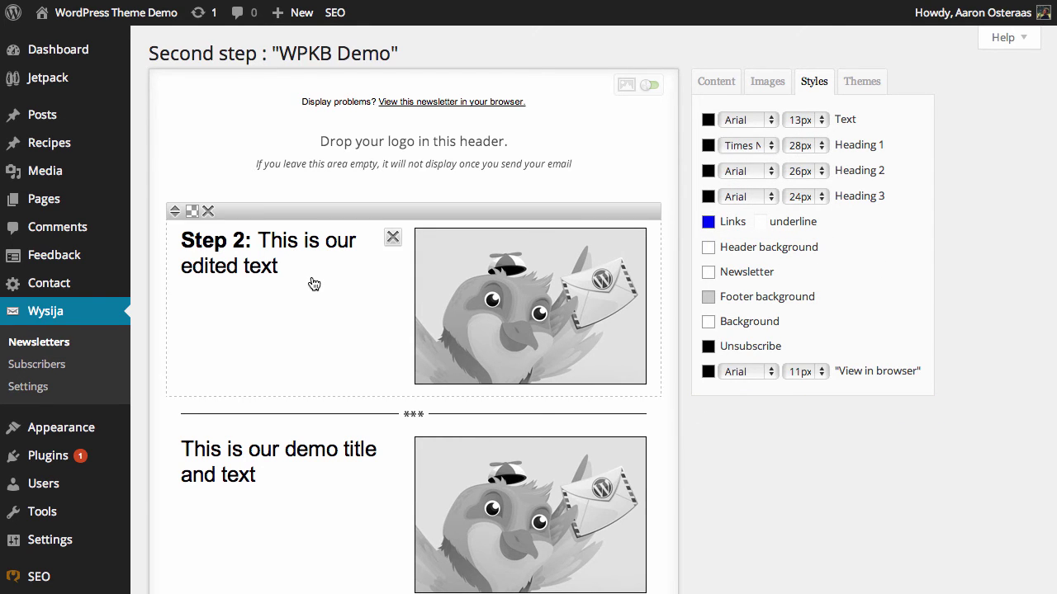
scroll(330, 283, "down", 5)
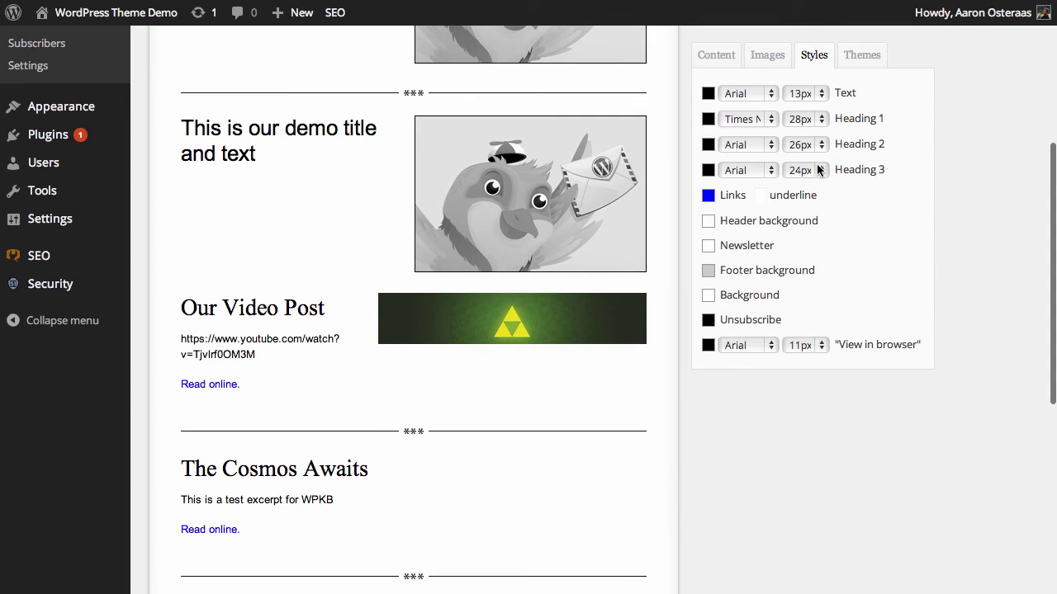
left_click(710, 121)
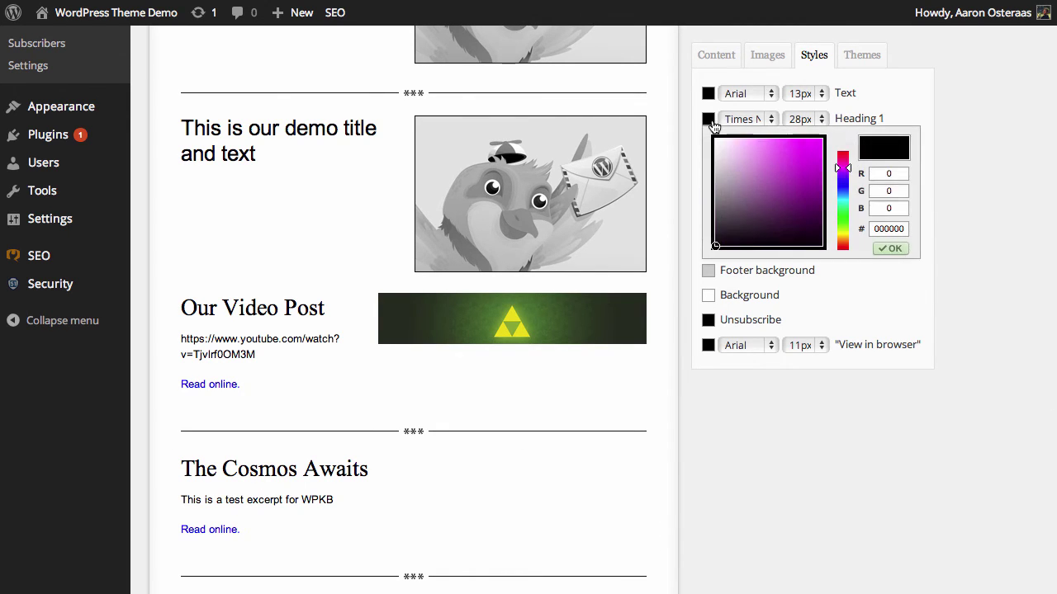
left_click(810, 149)
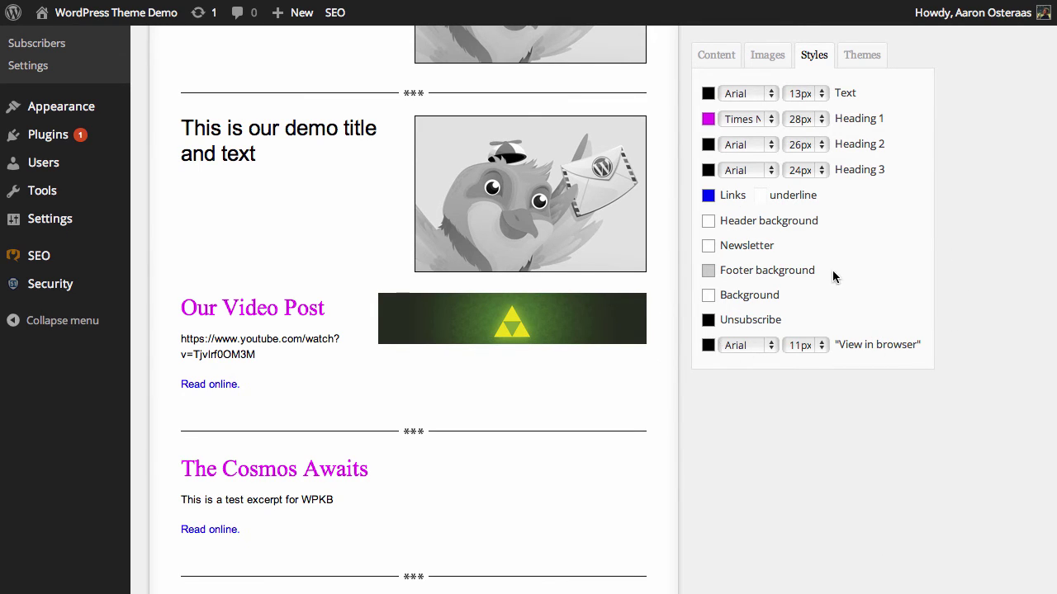
Preview the Default newsletter theme and open the gallery of additional free themes
scroll(571, 432, "down", 10)
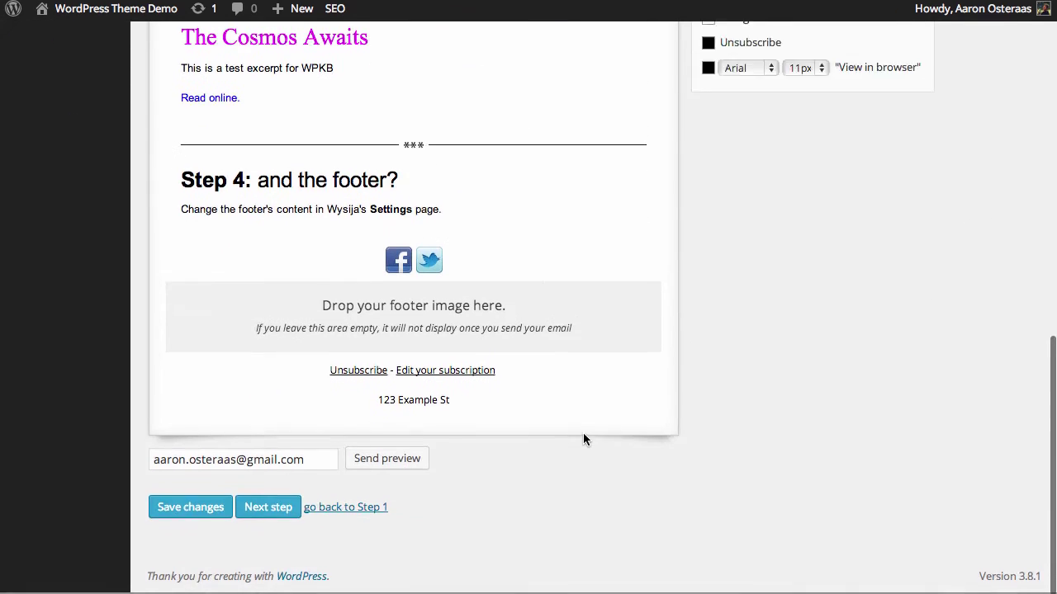
scroll(583, 432, "up", 20)
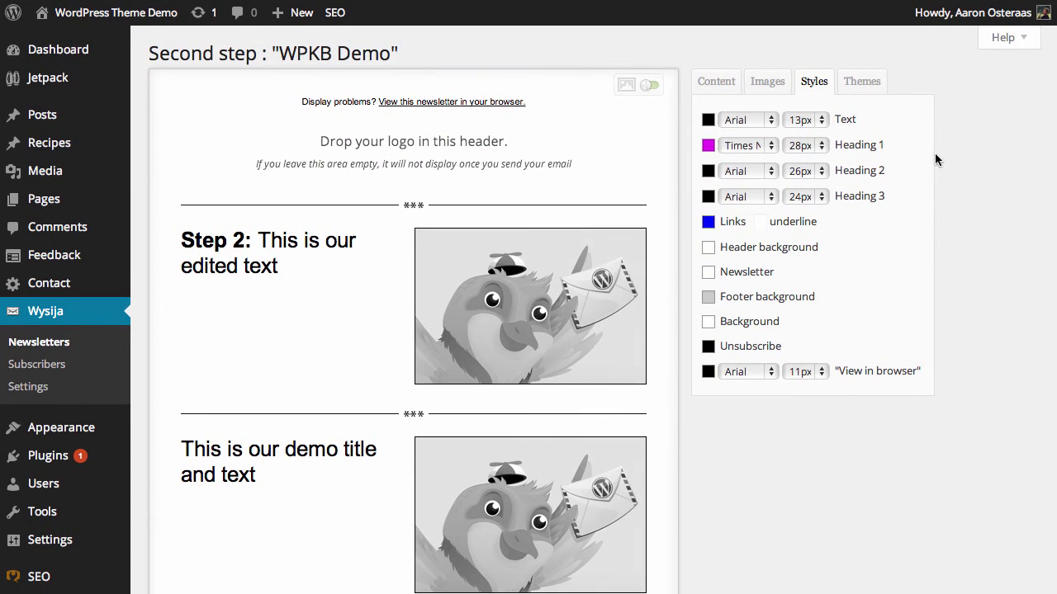
left_click(886, 92)
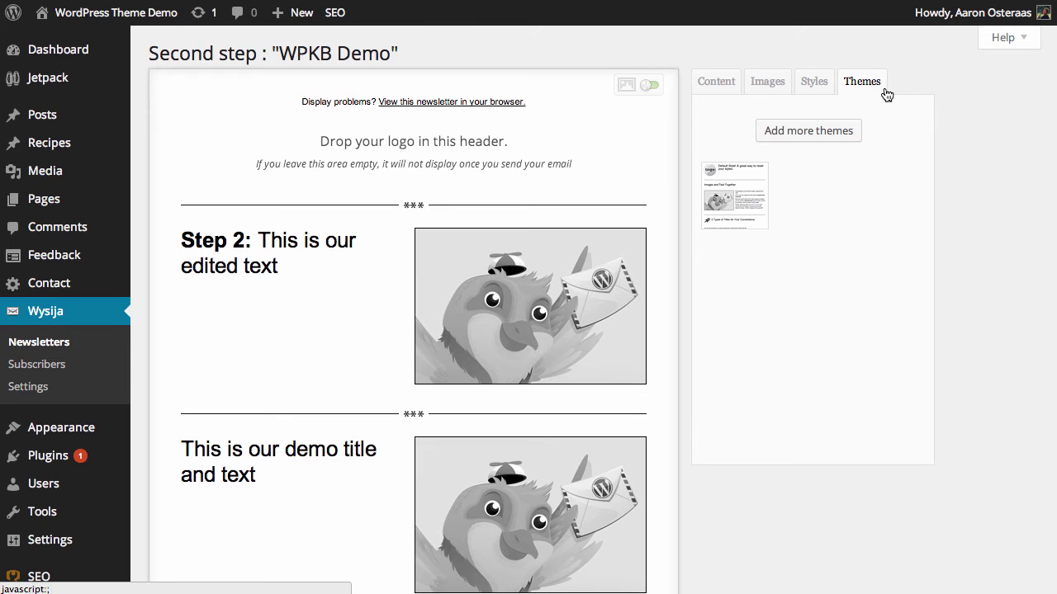
mouse_move(725, 198)
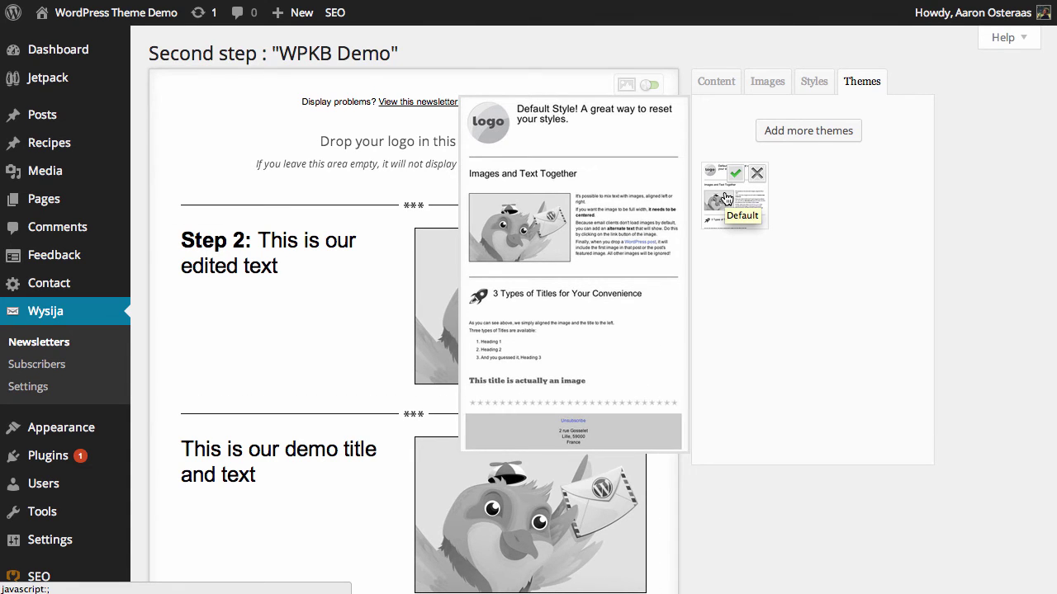
left_click(830, 135)
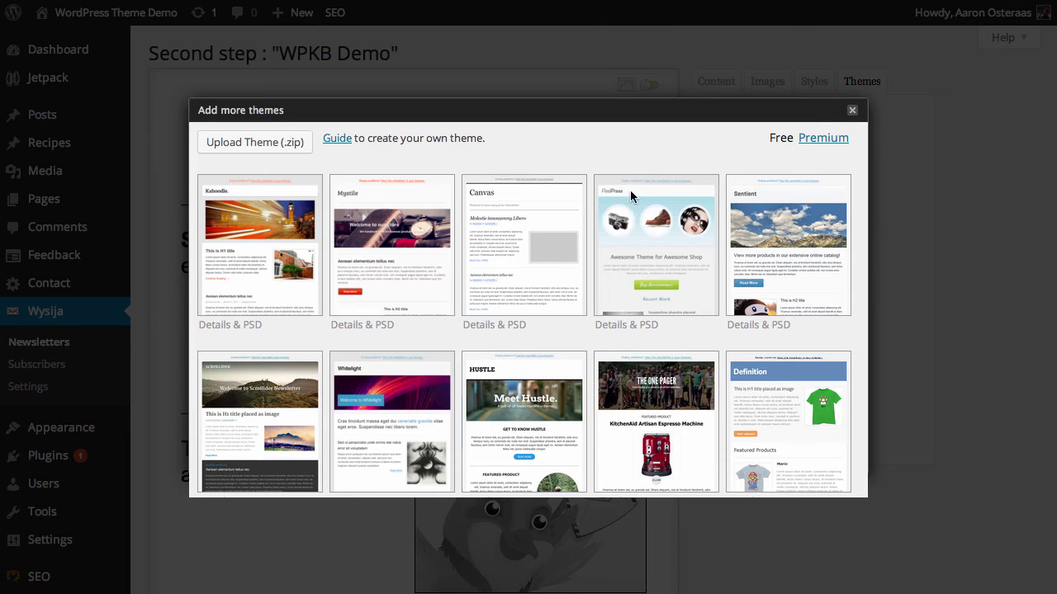
Browse the available free and premium newsletter themes, and close the theme gallery without adding one
scroll(505, 371, "down", 5)
scroll(505, 374, "down", 10)
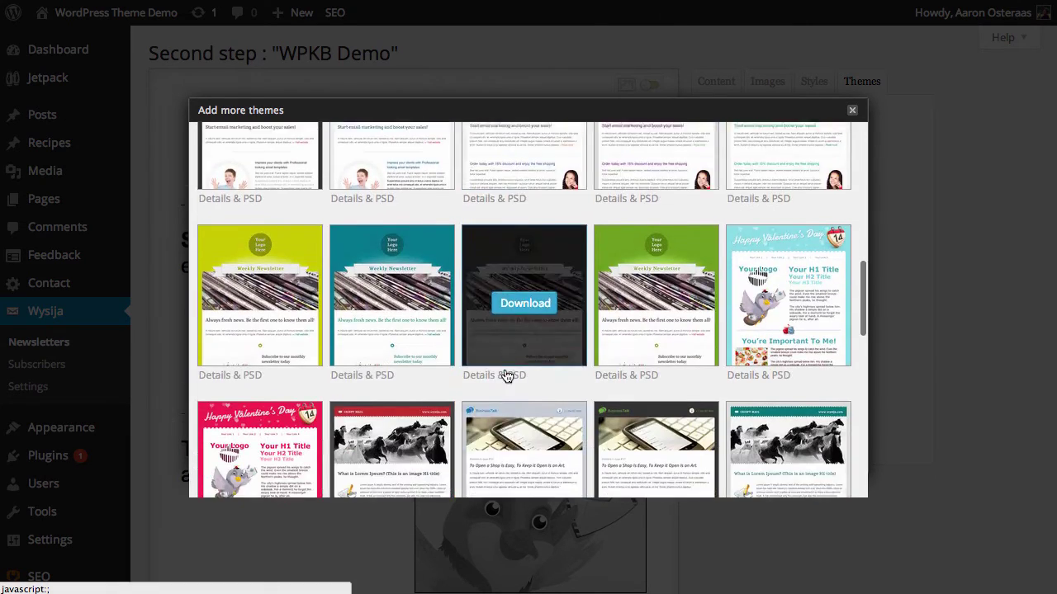
scroll(505, 373, "down", 3)
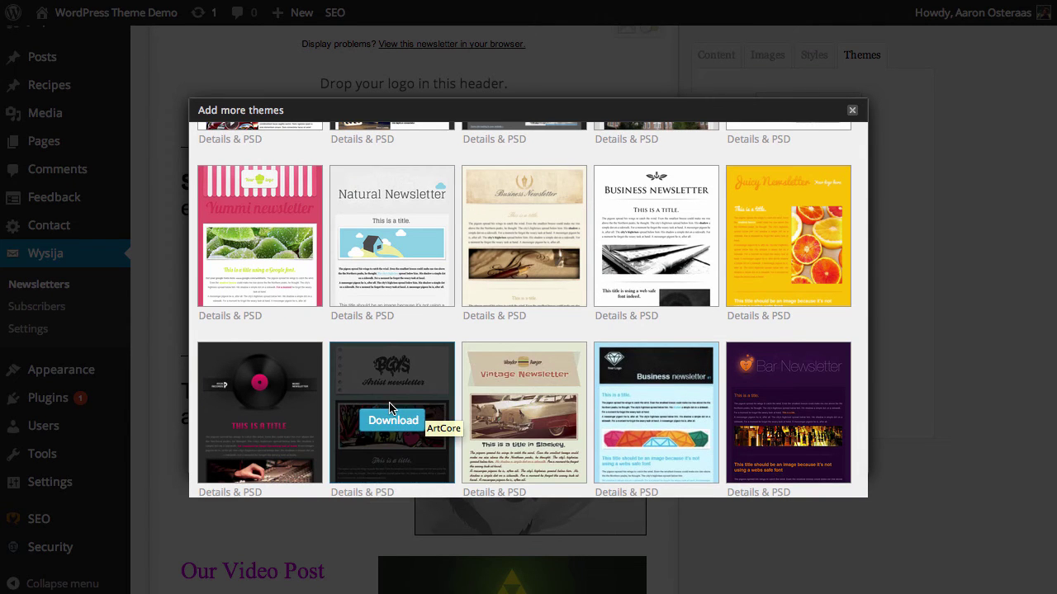
scroll(396, 409, "up", 15)
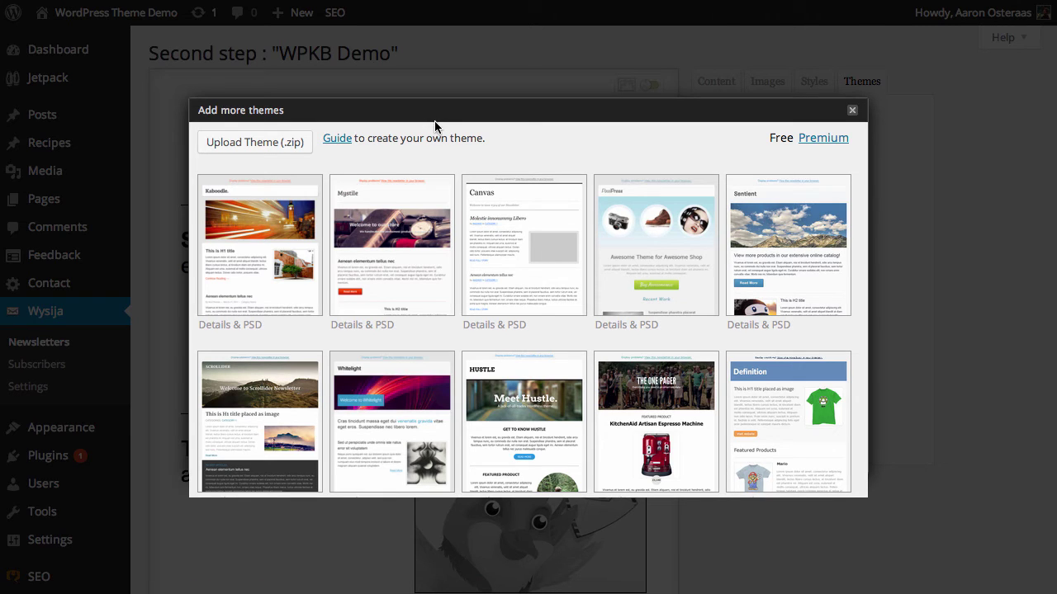
left_click(821, 140)
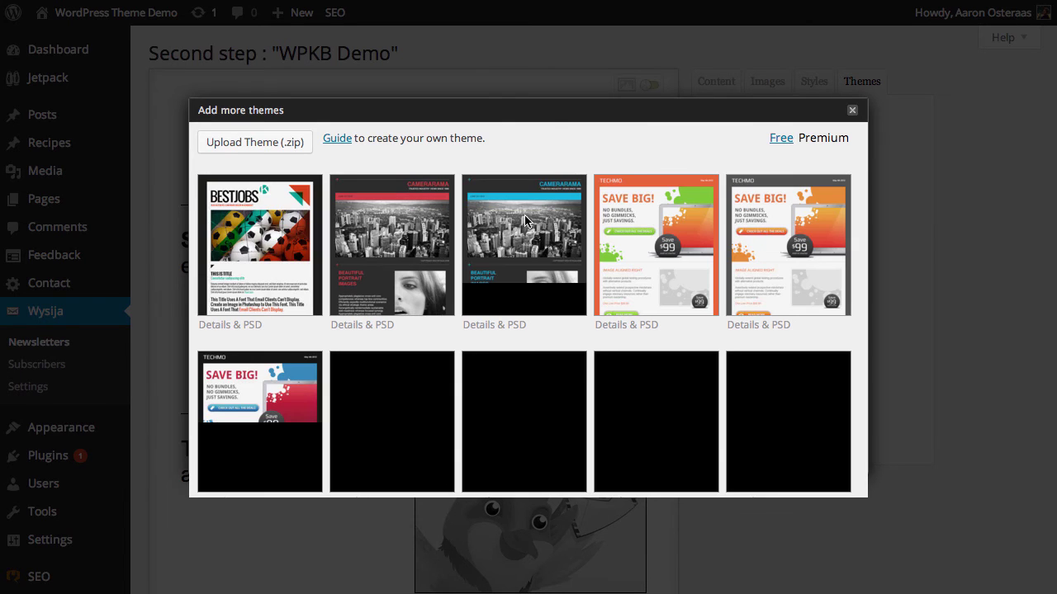
mouse_move(506, 255)
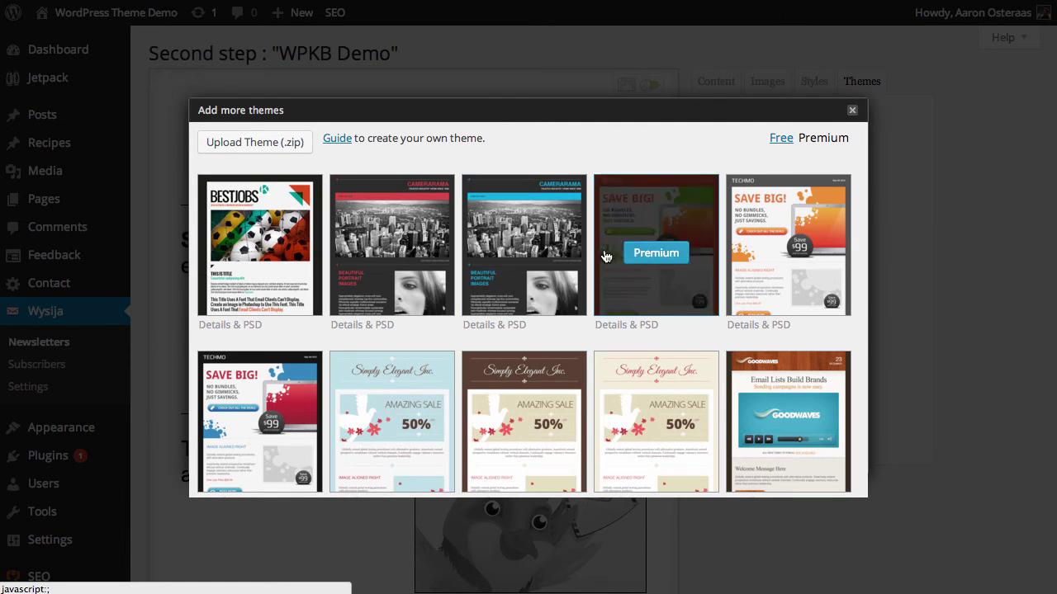
mouse_move(834, 223)
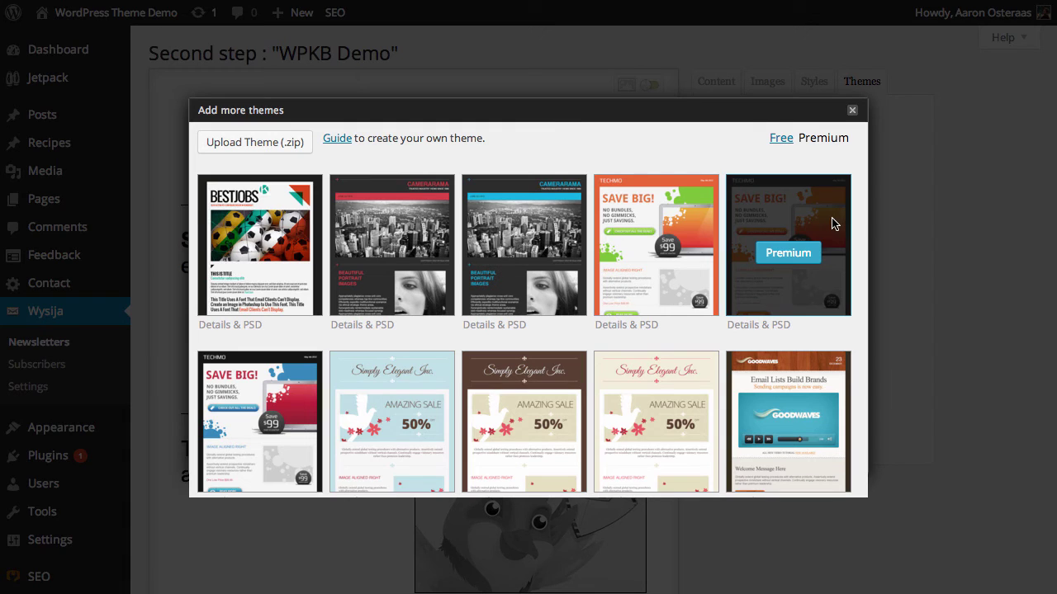
left_click(851, 110)
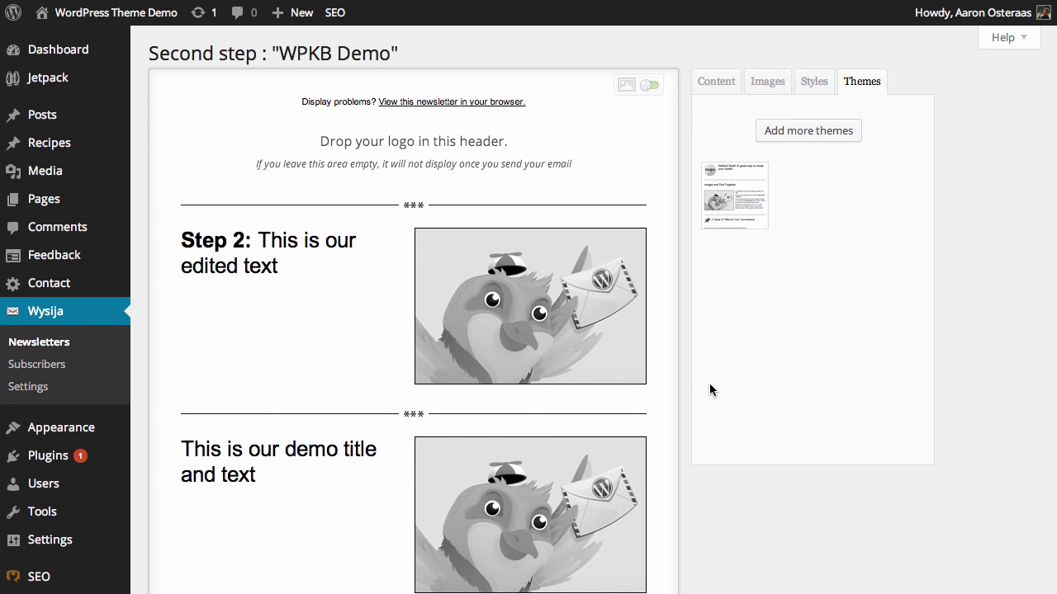
Send a preview of the newsletter to the prefilled email address and dismiss the sending notice
scroll(724, 412, "down", 10)
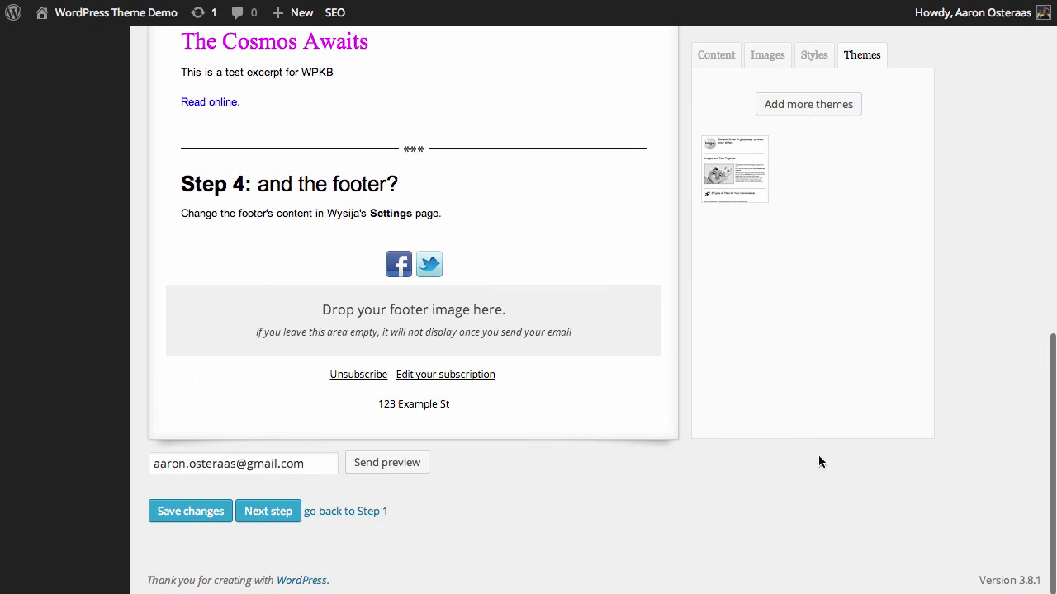
left_click(413, 469)
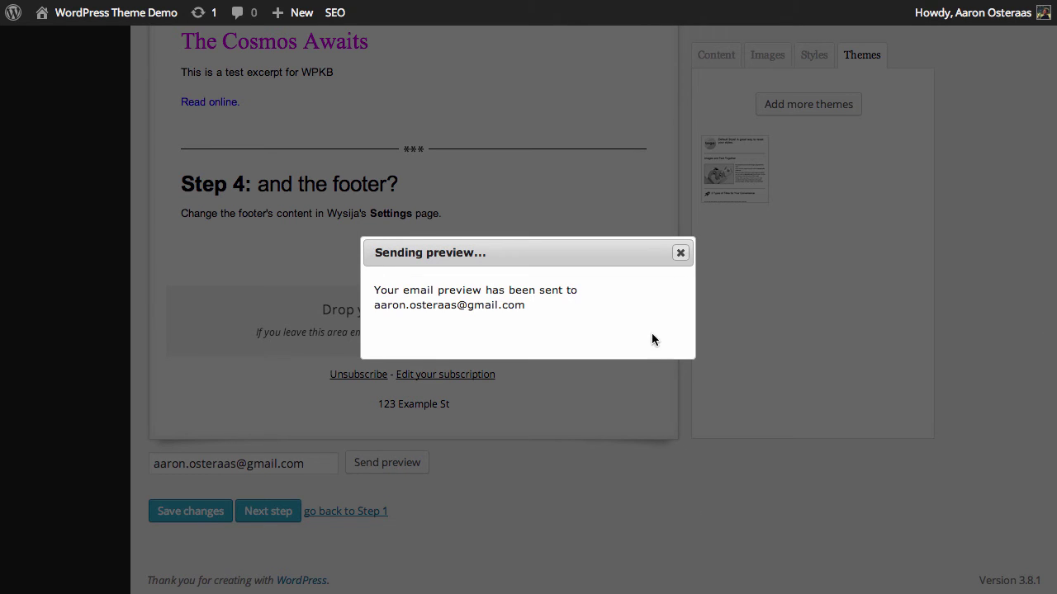
left_click(681, 253)
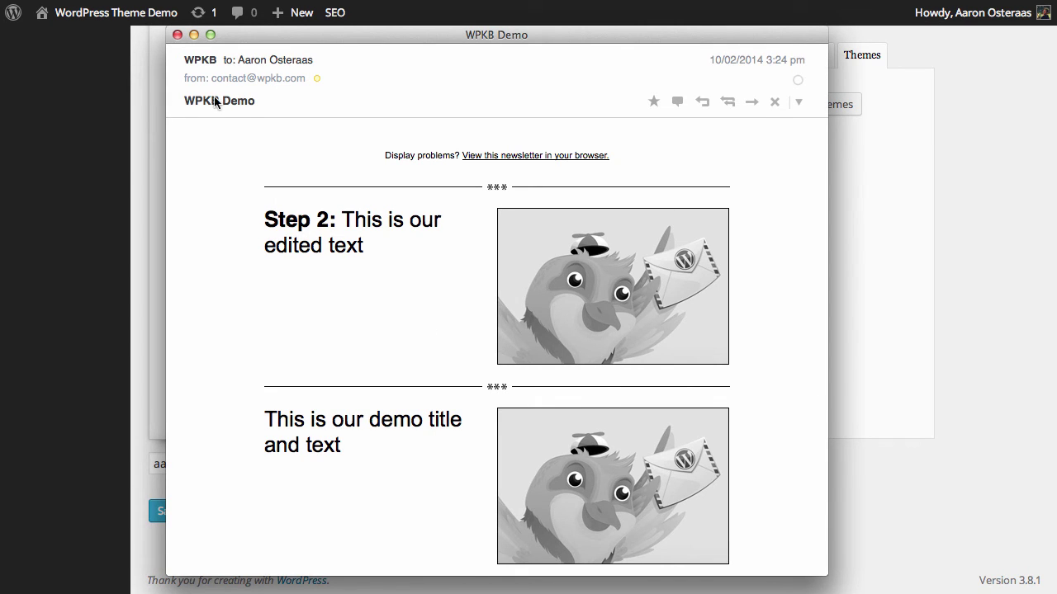
Review the received WPKB Demo preview email from its subject line down to the footer links, and close it
left_click_drag(248, 102, 200, 104)
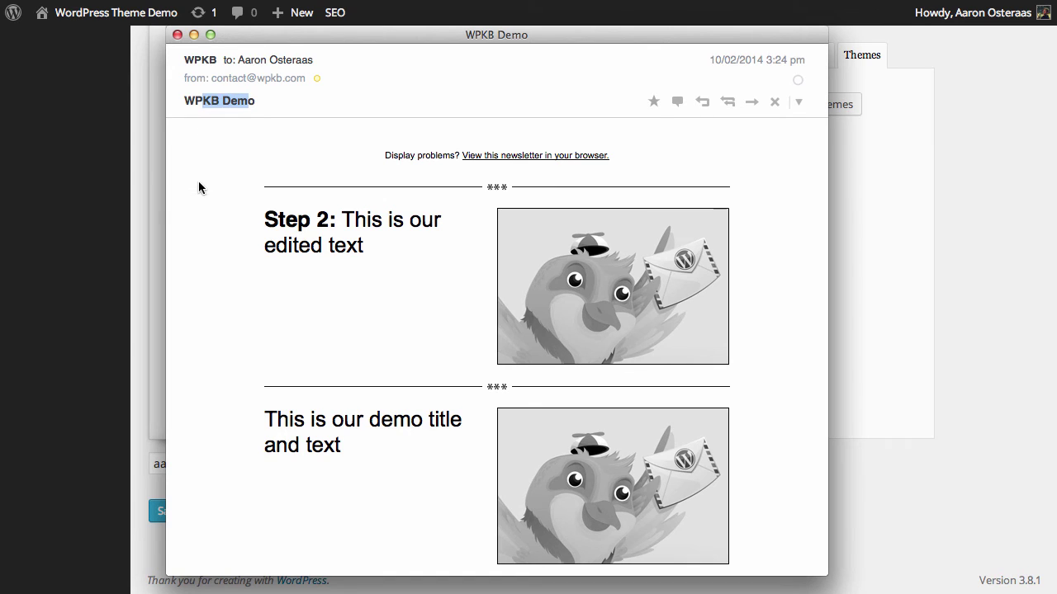
scroll(595, 170, "down", 7)
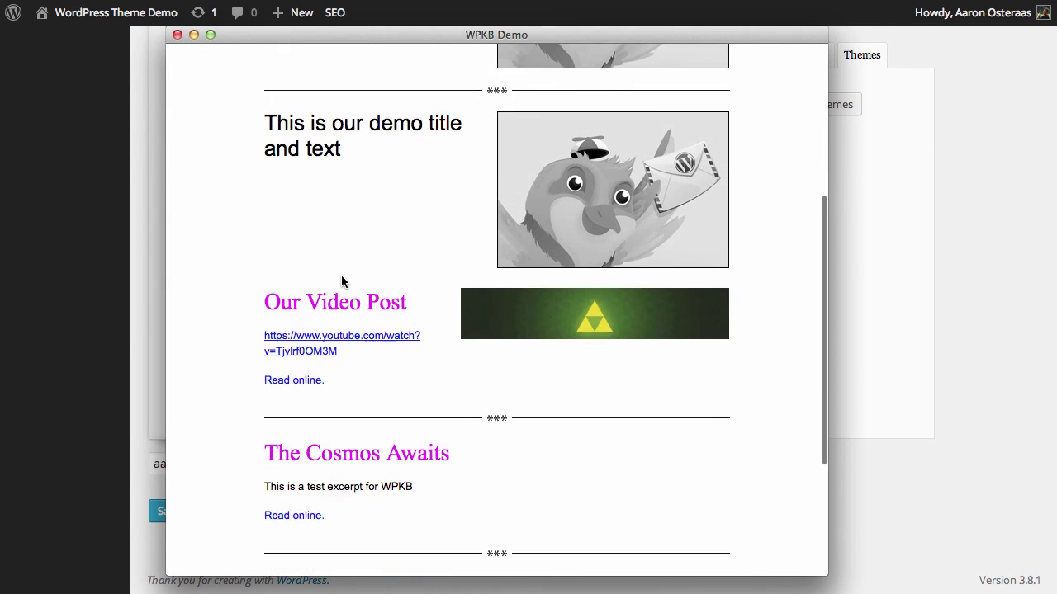
scroll(342, 282, "down", 4)
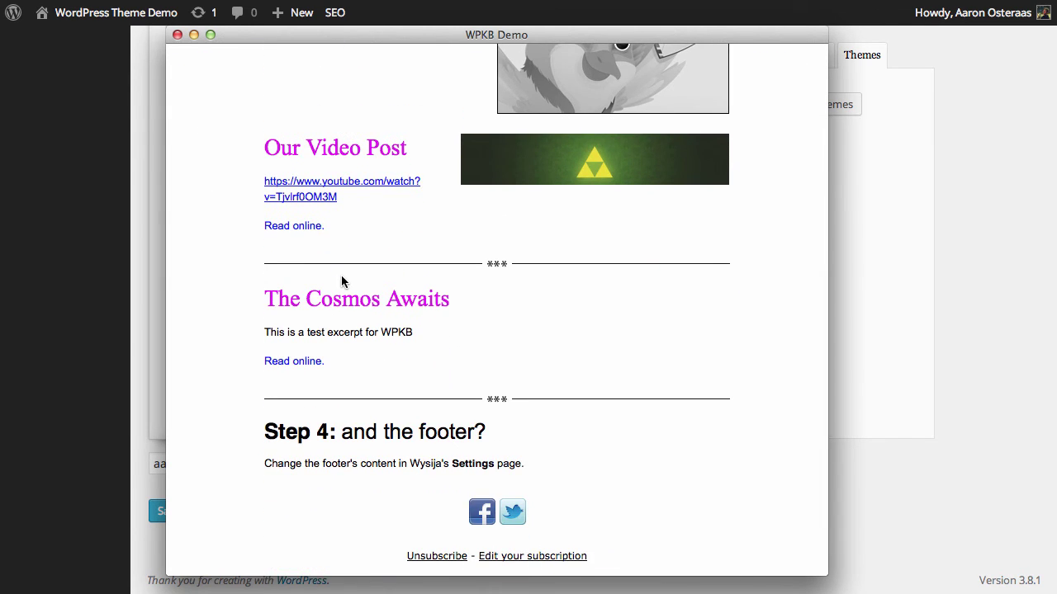
scroll(342, 289, "down", 2)
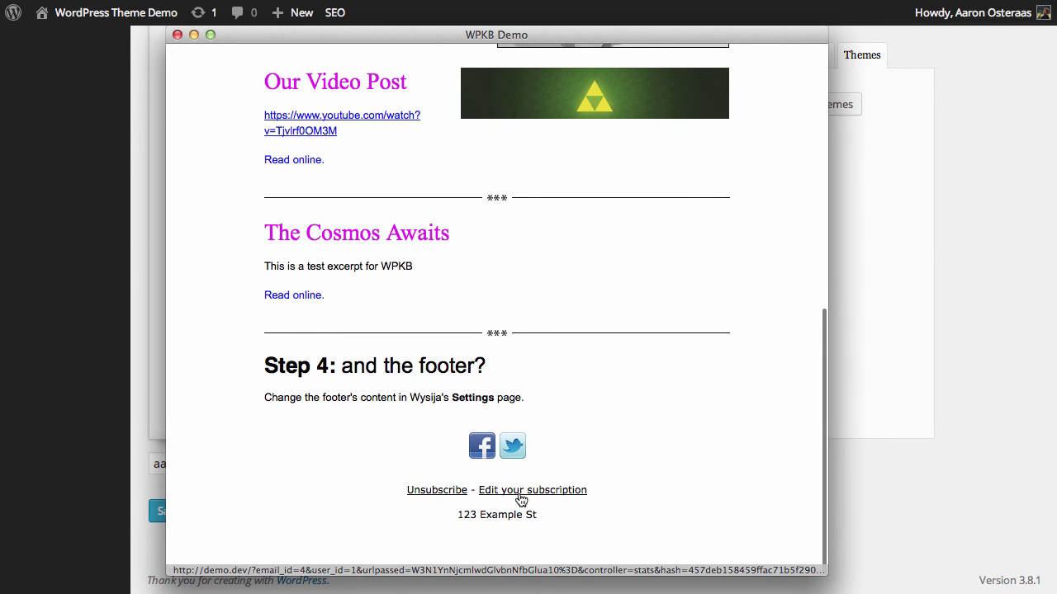
scroll(177, 58, "up", 1)
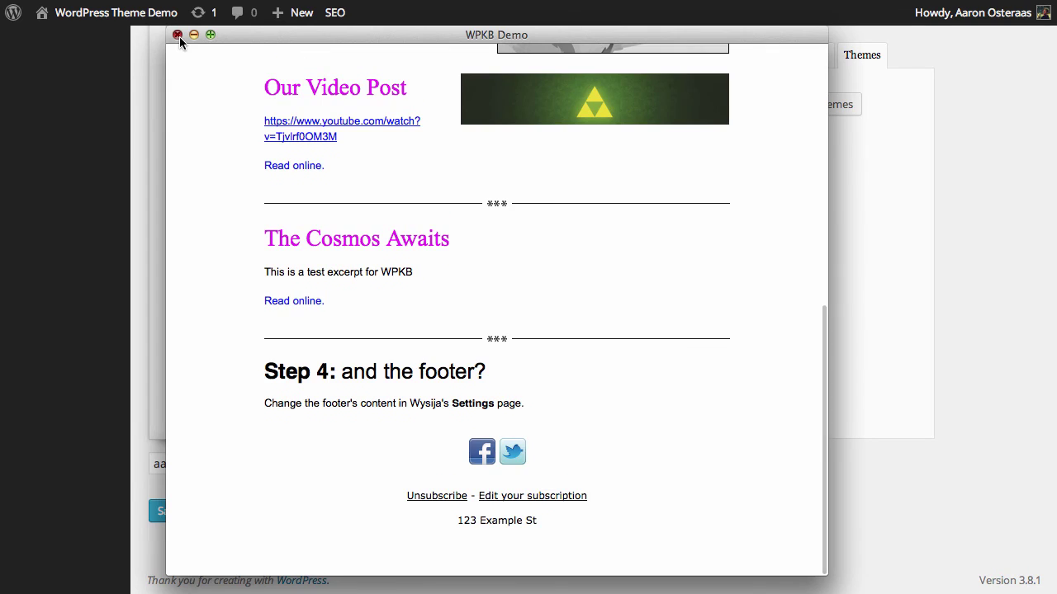
left_click(178, 35)
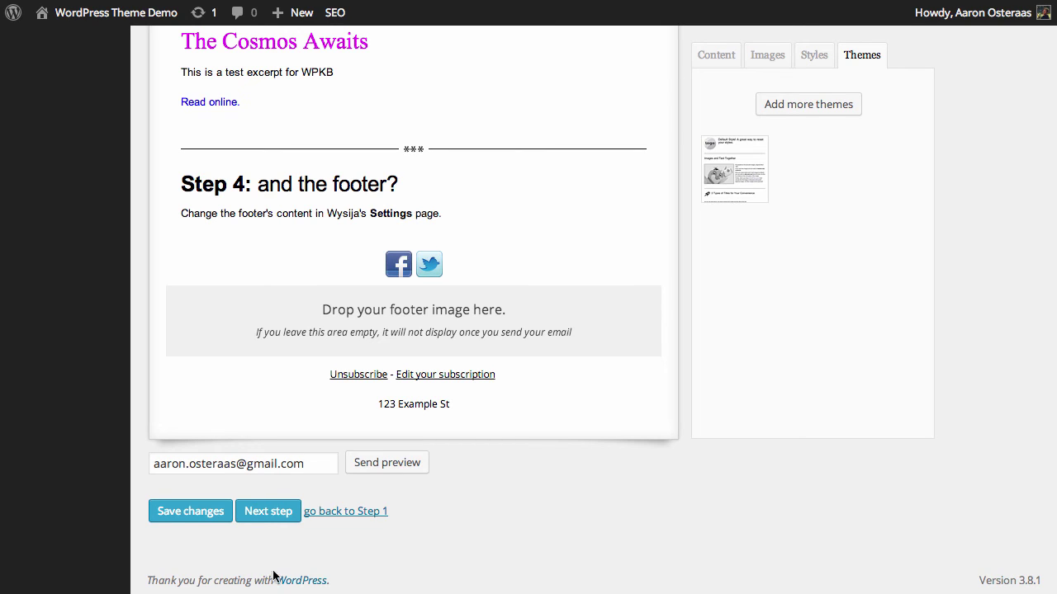
Proceed from the newsletter design to the final step with the last sending details
left_click(264, 513)
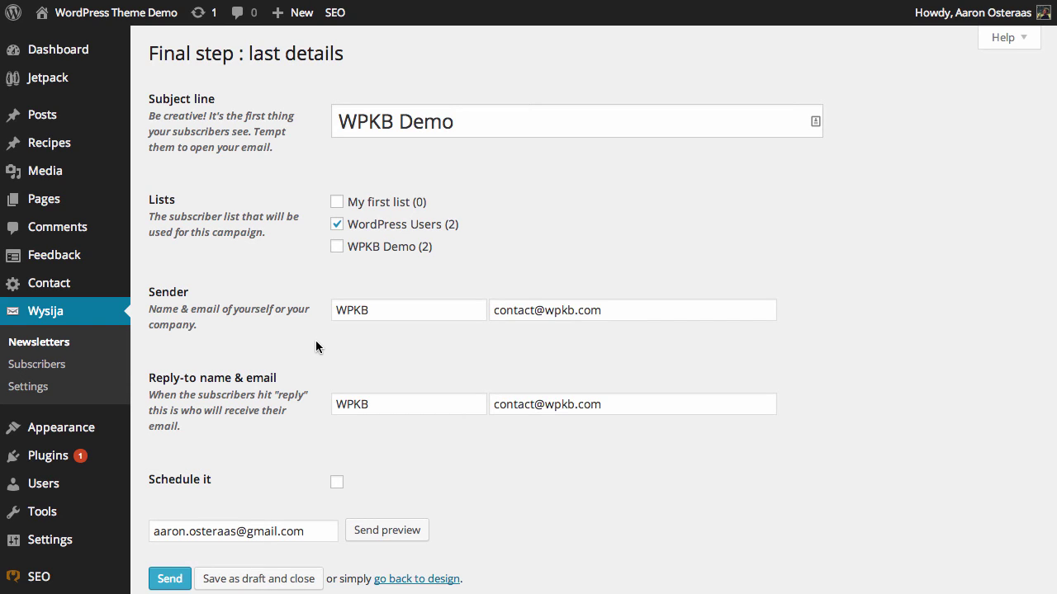
scroll(317, 346, "down", 3)
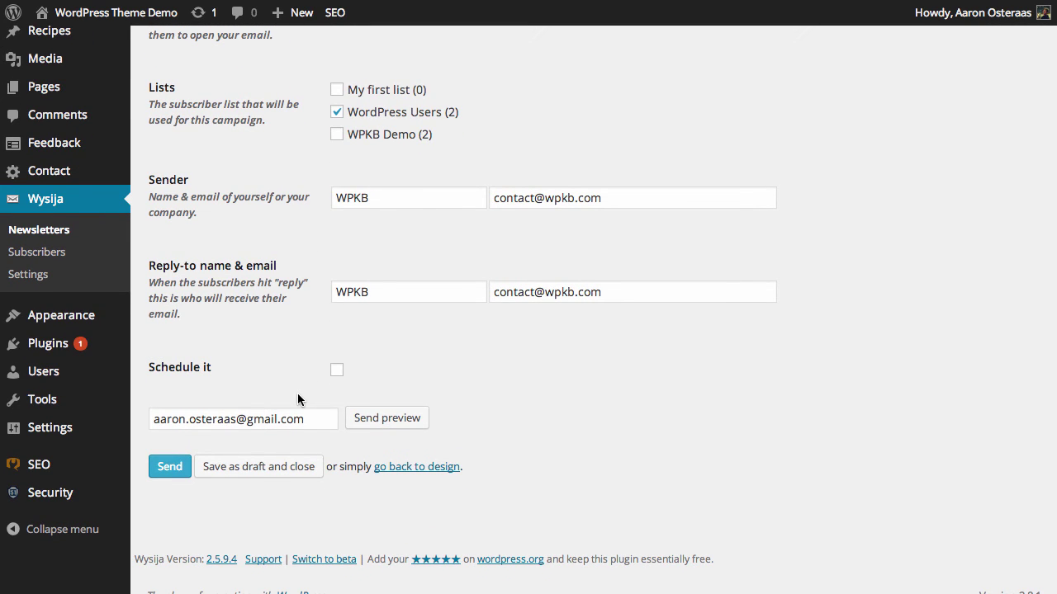
Try the newsletter's scheduling option, checking its date calendar and send-time choices, and turn scheduling off
left_click(337, 370)
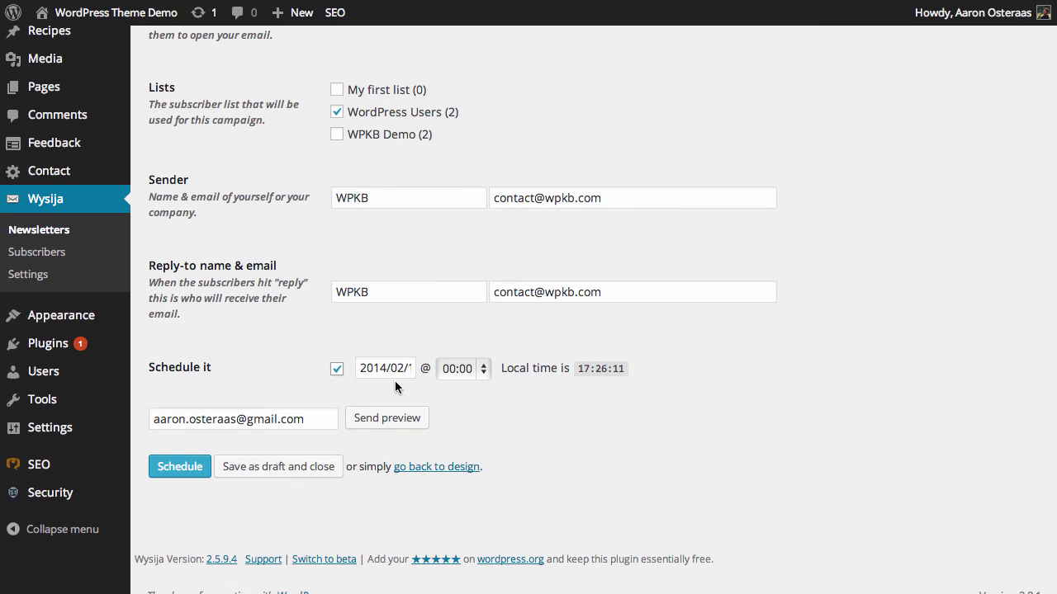
left_click_drag(366, 369, 412, 369)
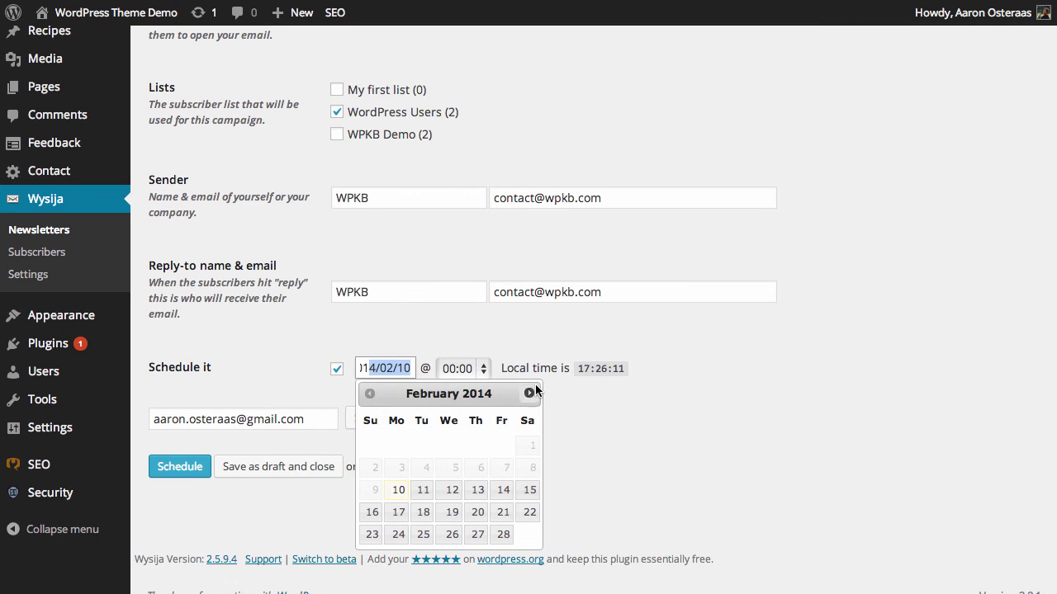
left_click(529, 394)
left_click(451, 368)
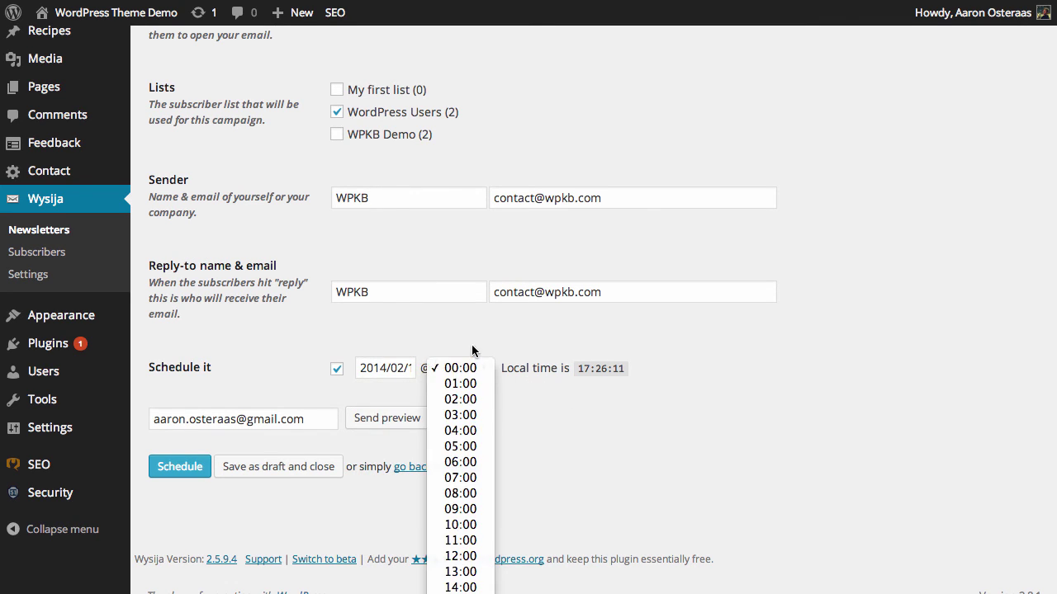
left_click(365, 366)
left_click(338, 369)
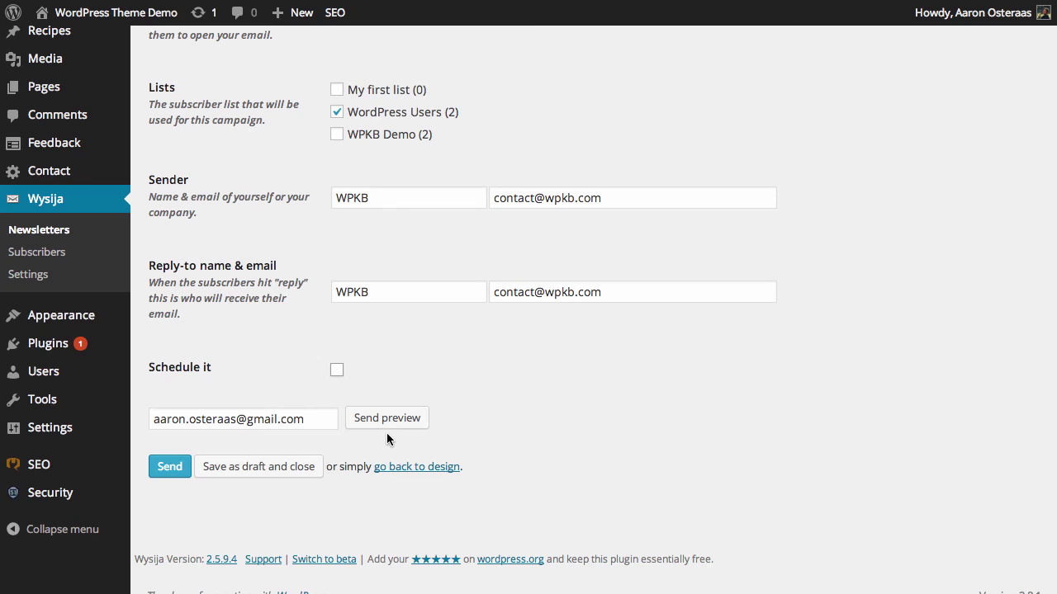
Send the newsletter to the WordPress Users list and dispatch its queued emails right away, checking and closing the batch report
left_click(170, 467)
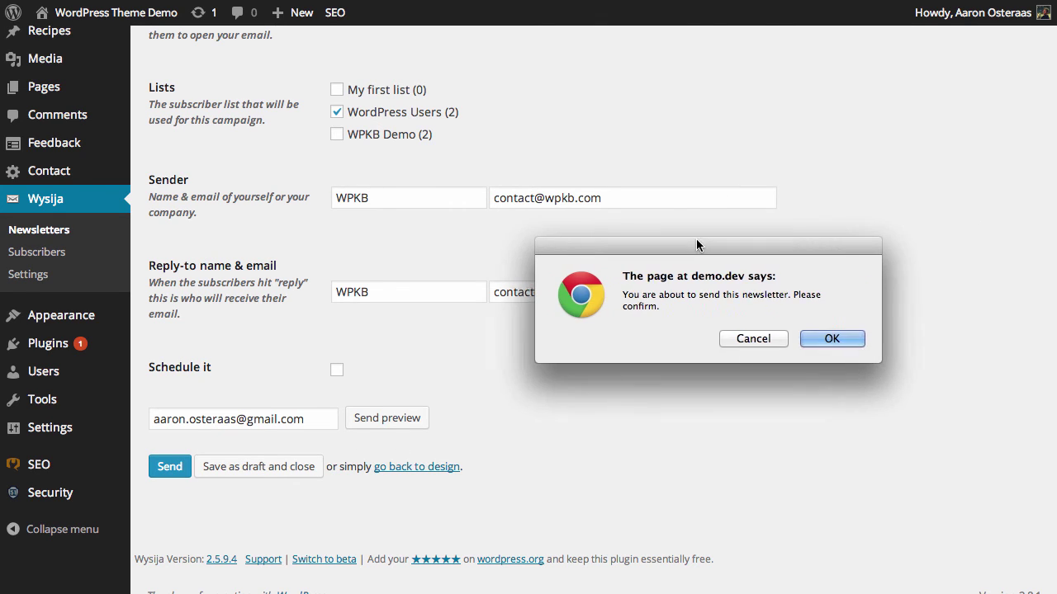
left_click(807, 339)
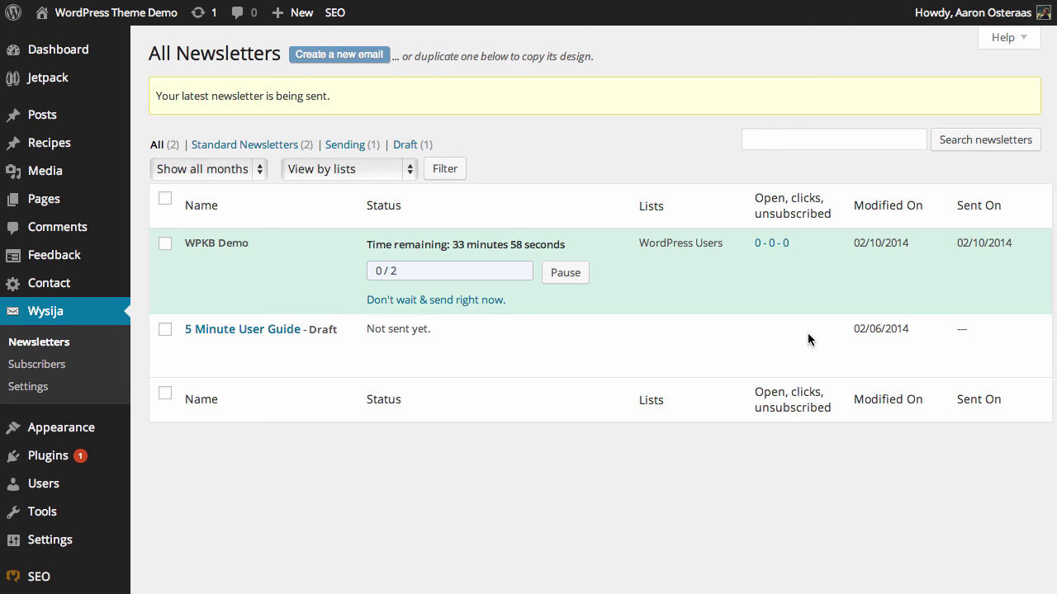
left_click(484, 308)
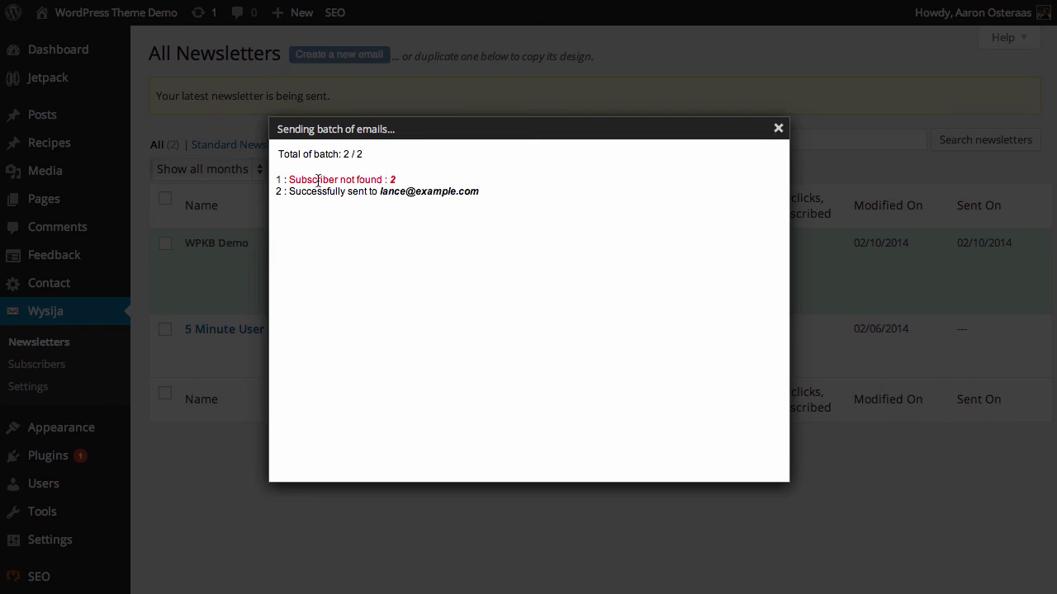
left_click_drag(399, 181, 501, 195)
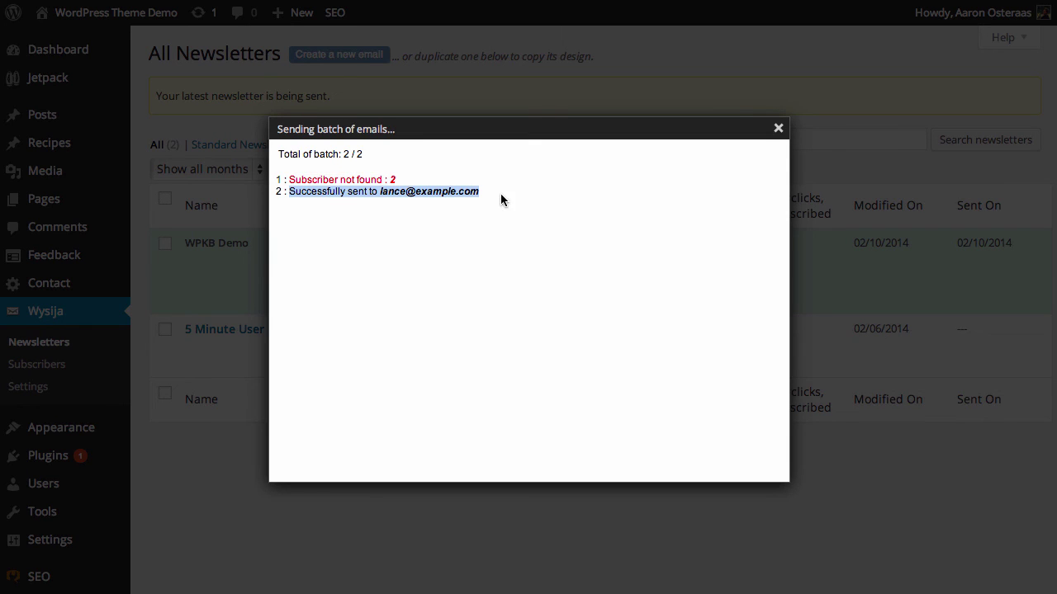
left_click(635, 206)
left_click(777, 130)
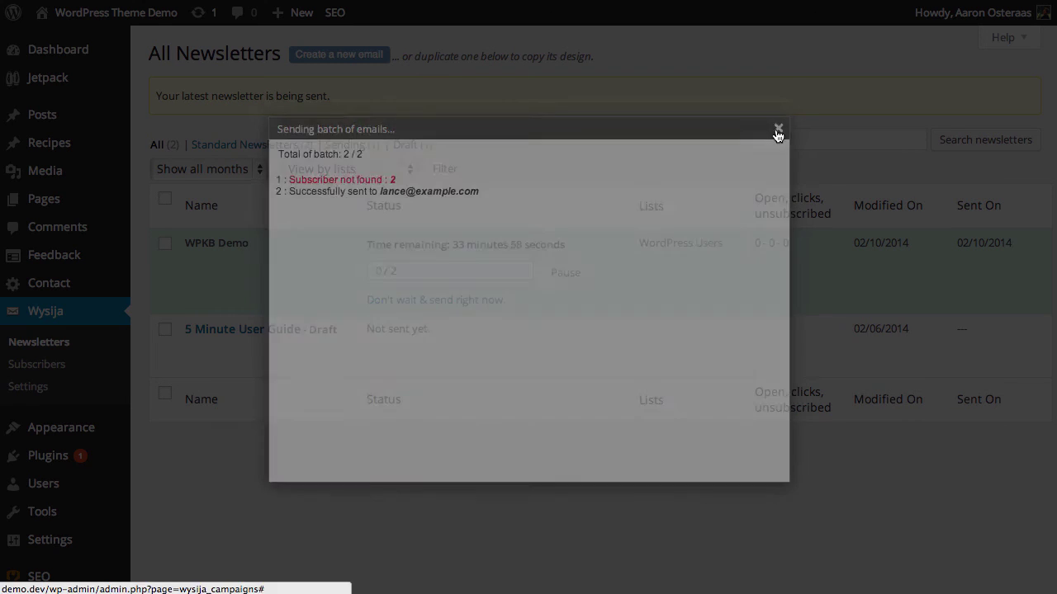
left_click(785, 128)
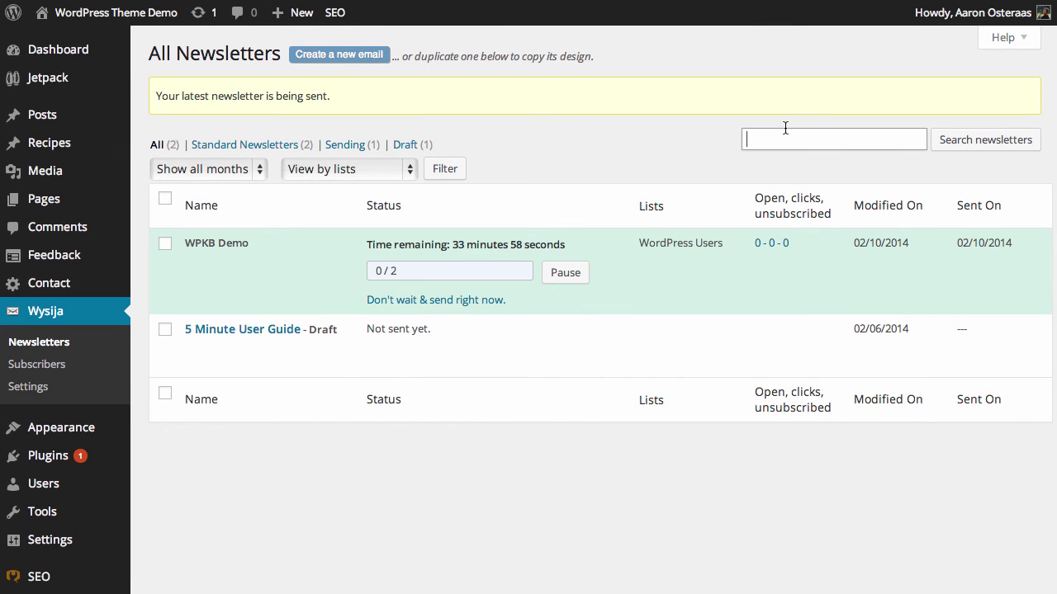